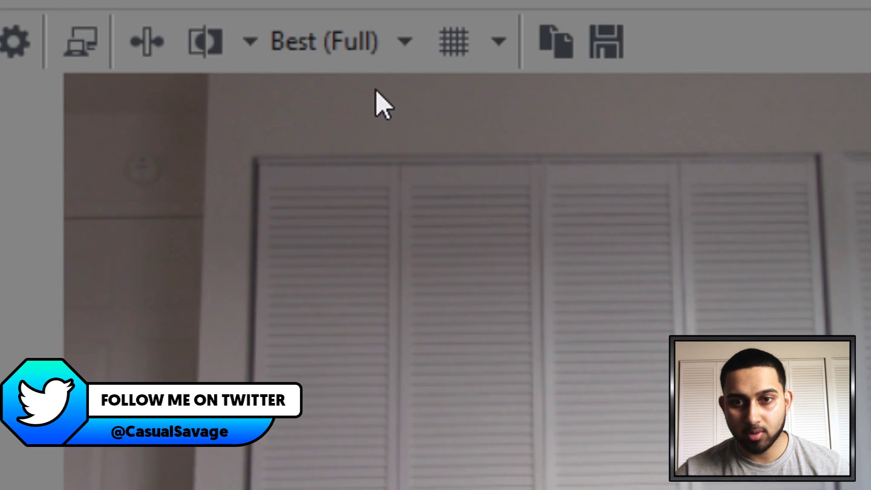
Step: Set the preview quality to Best (Full)
left_click(356, 68)
mouse_move(457, 266)
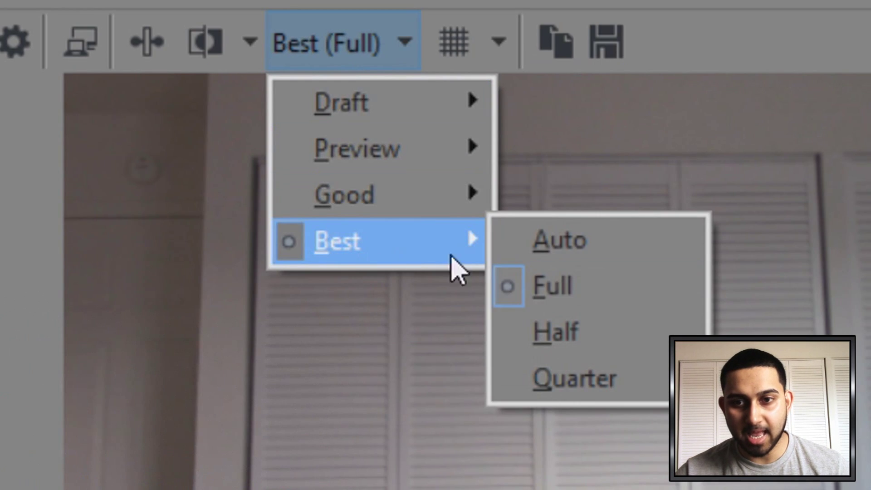
left_click(563, 285)
Step: Save the empty-room preview frame as Image1.jpg, then trim the presenter clip's lead-in
left_click(610, 50)
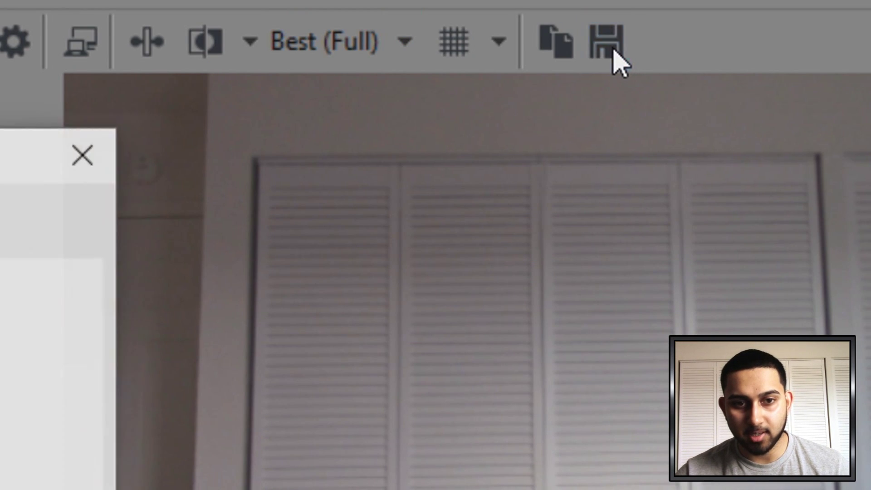
key("Return")
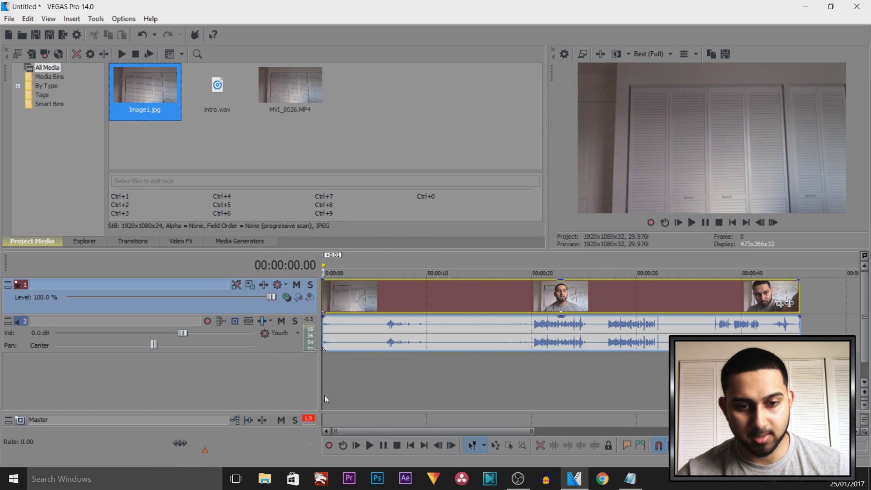
mouse_move(322, 297)
left_mouse_down()
mouse_move(610, 288)
mouse_move(366, 297)
mouse_move(330, 309)
left_mouse_up()
Step: Find the 5-second point by playing the preview from about 3 s and stopping
scroll(330, 309, "up", 5)
scroll(330, 309, "up", 2)
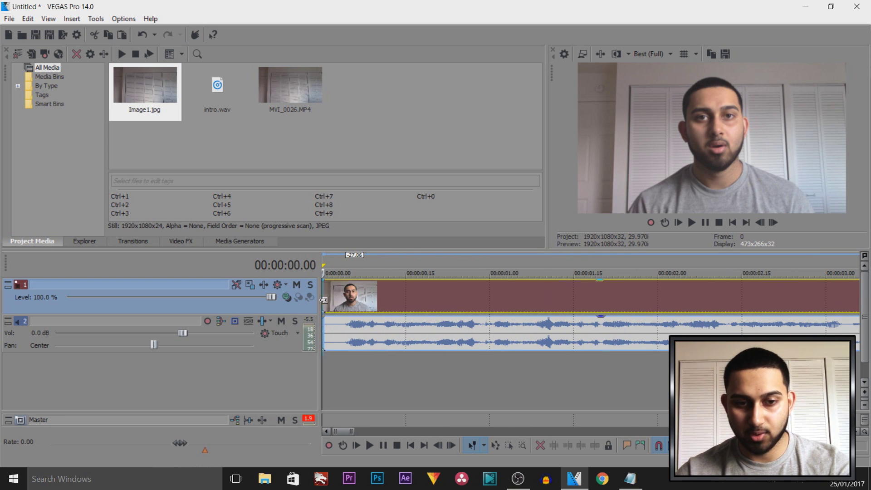
scroll(323, 299, "down", 3)
left_click(563, 338)
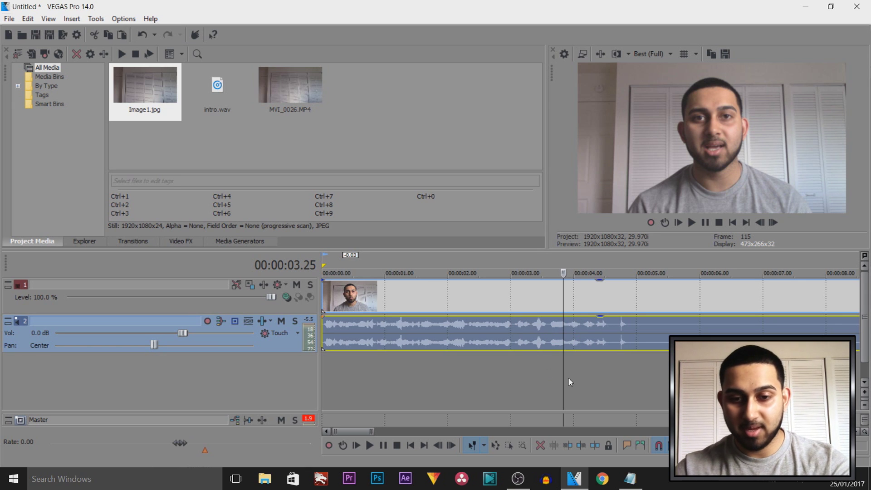
left_click(705, 223)
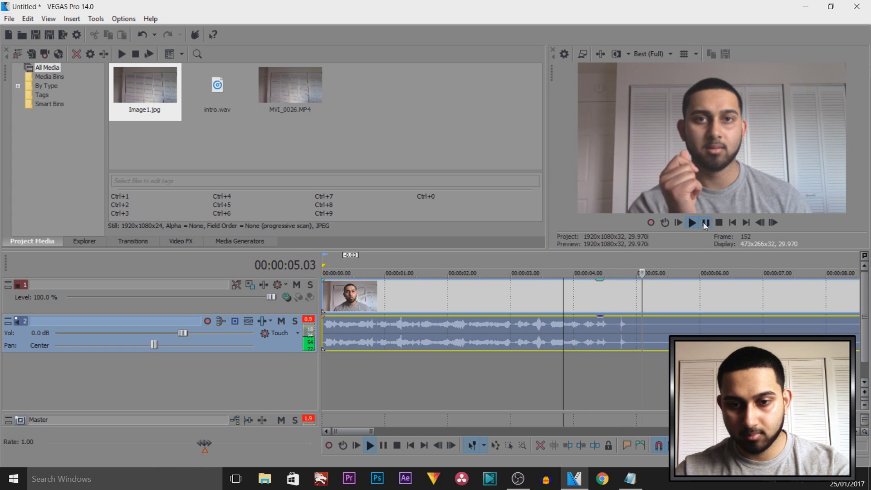
left_click(705, 222)
Step: Trim the clip's second part so it starts around 10 s, leaving a gap
scroll(685, 321, "down", 3)
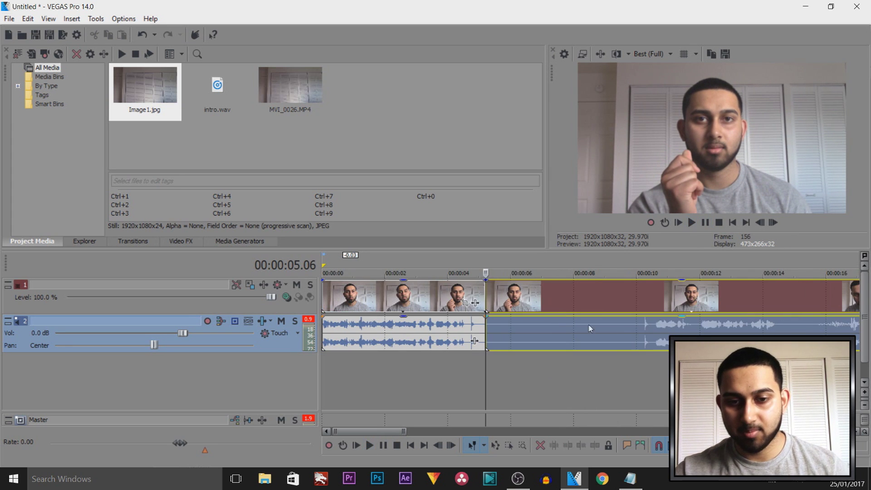
scroll(484, 300, "down", 3)
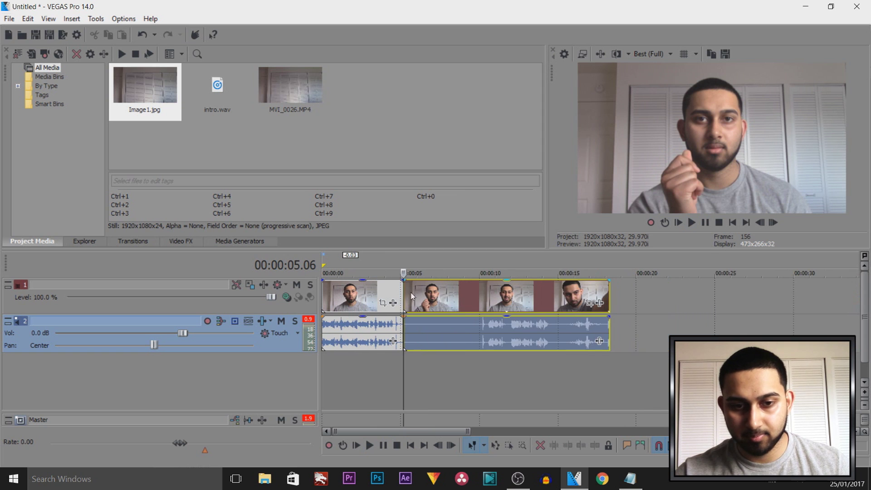
left_click_drag(404, 294, 490, 295)
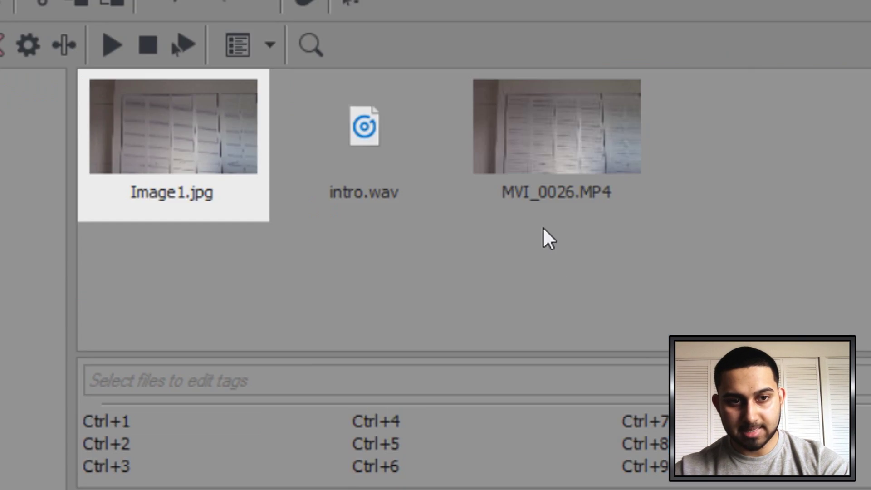
Step: Drop Image1.jpg onto a new track and slide it to start at about 4 s
left_click_drag(190, 168, 602, 370)
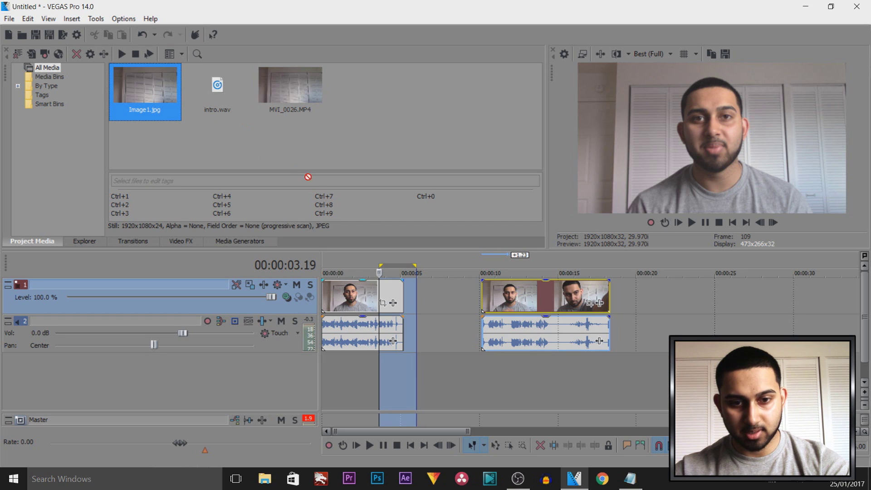
left_click_drag(411, 362, 410, 363)
scroll(536, 369, "up", 3)
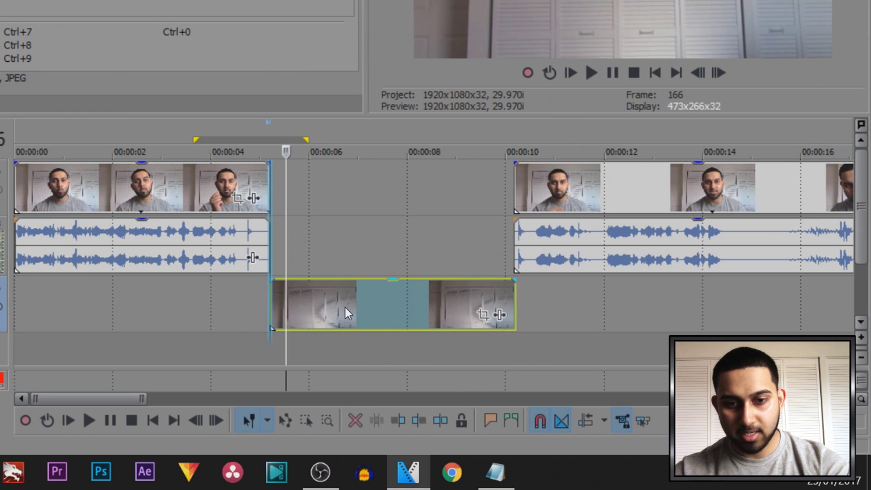
left_click_drag(344, 312, 303, 311)
Step: Stretch the Image1 still to end around 16 s and put the playhead near 6 s
scroll(303, 311, "down", 3)
left_click_drag(355, 381, 580, 361)
left_click(390, 340)
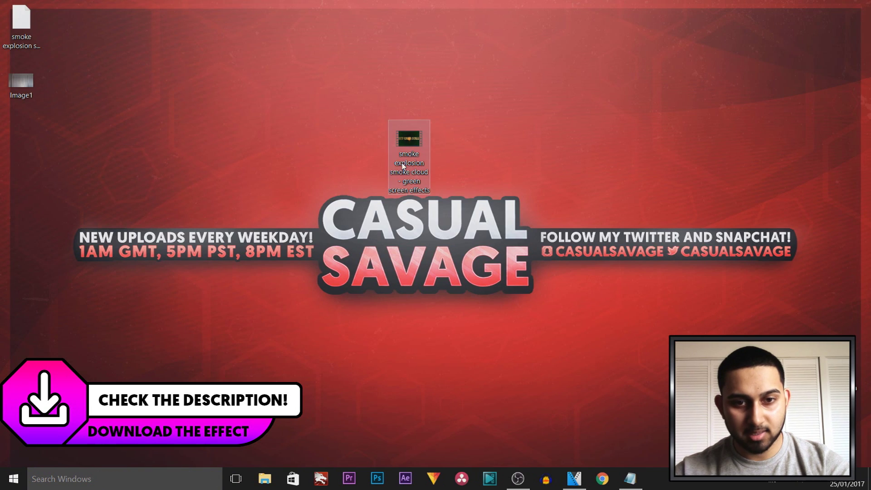
Step: Drag the smoke explosion green-screen video from the desktop into the VEGAS timeline
left_click_drag(404, 146, 354, 272)
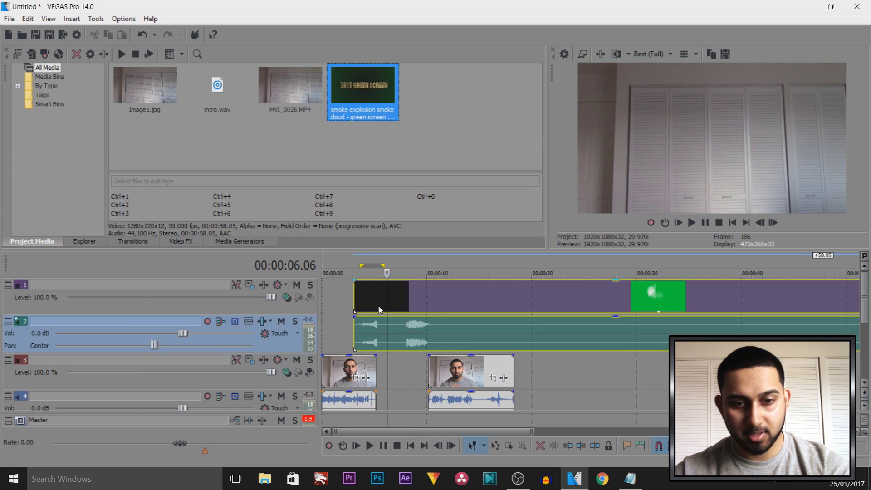
Step: Trim the black intro off the smoke clip and undo its looped extension
scroll(194, 165, "down", 3)
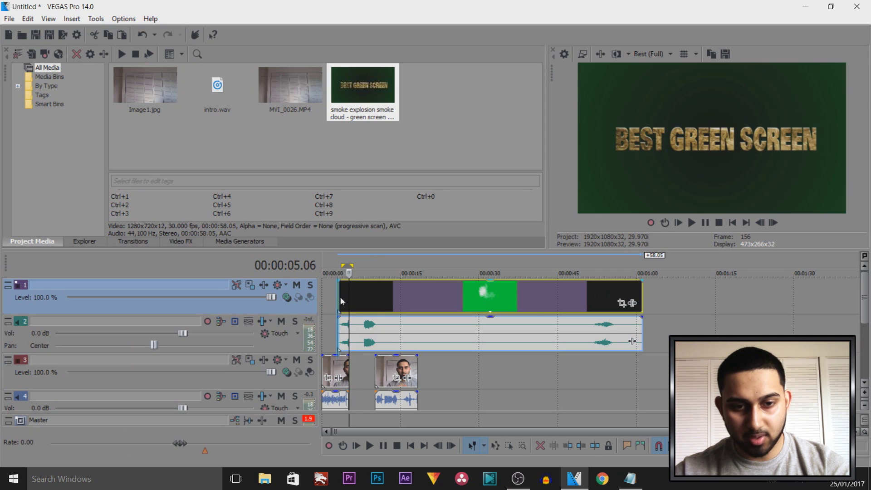
left_click(136, 144)
mouse_move(339, 295)
left_mouse_down()
mouse_move(393, 305)
mouse_move(341, 305)
left_mouse_up()
scroll(568, 307, "up", 5)
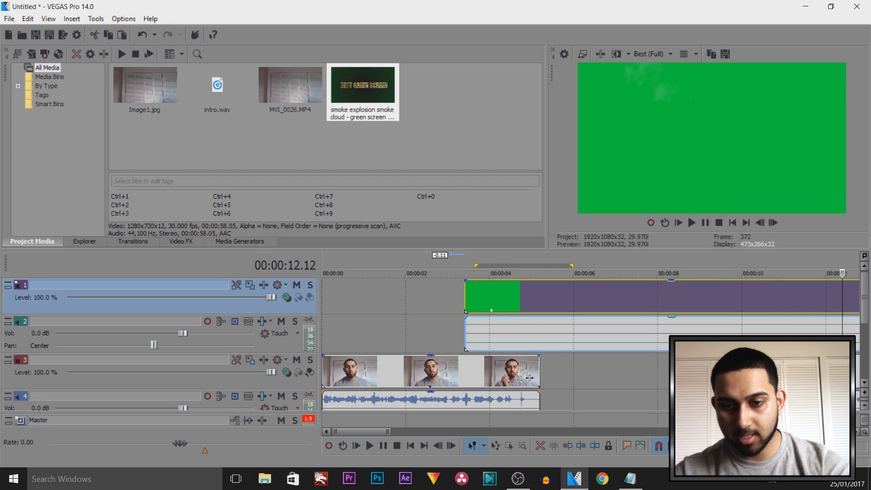
scroll(589, 340, "down", 4)
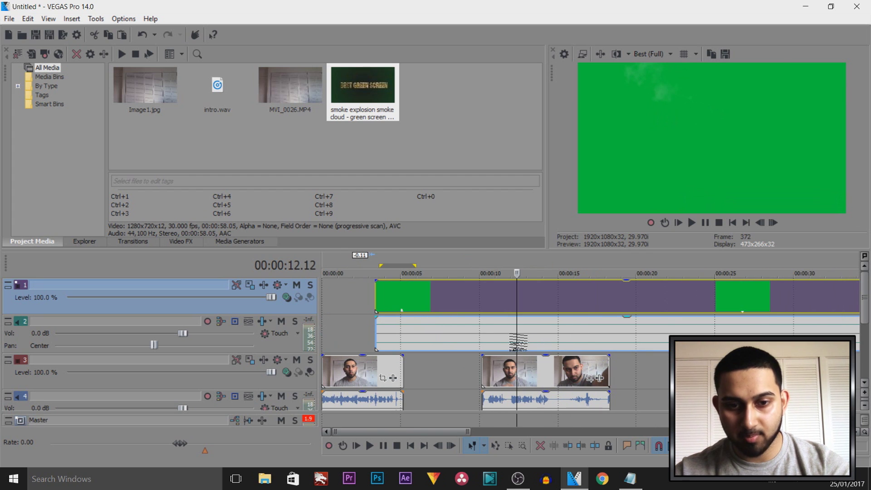
scroll(560, 328, "down", 3)
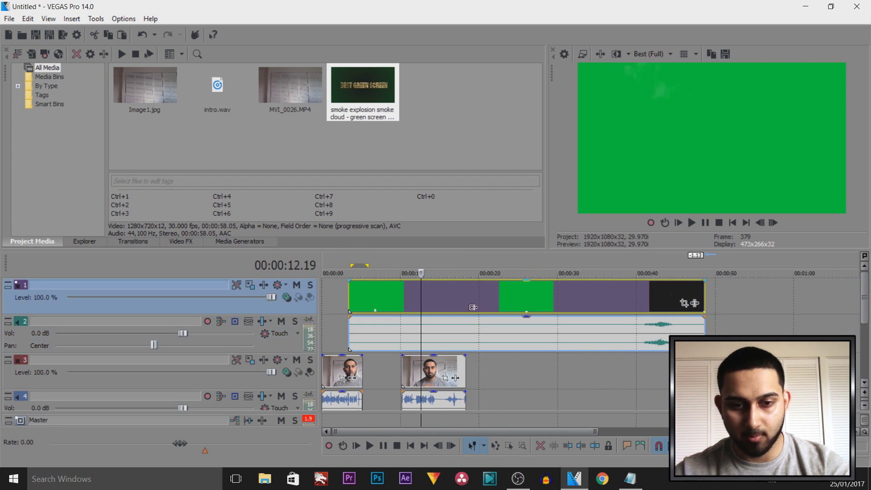
key("ctrl+z")
Step: Play back the trimmed smoke clip over the presenter to check its timing
left_click(352, 341)
key("space")
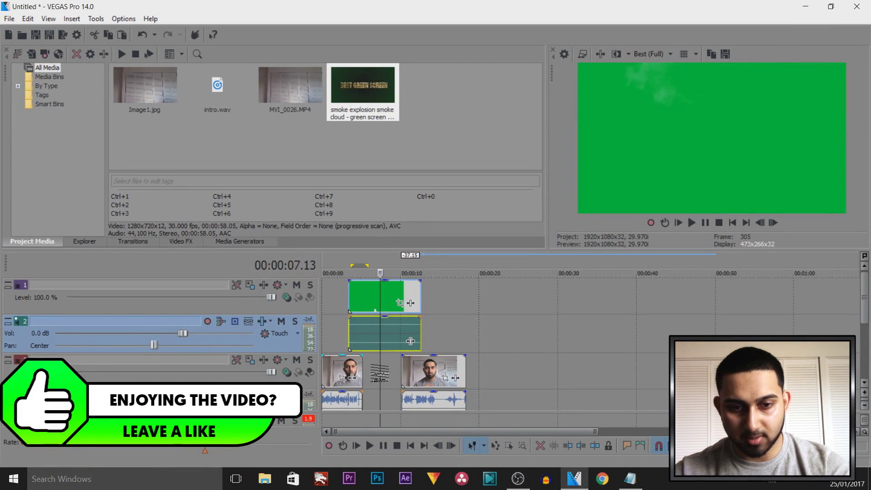
key("space")
left_click(347, 376)
key("space")
scroll(509, 290, "up", 5)
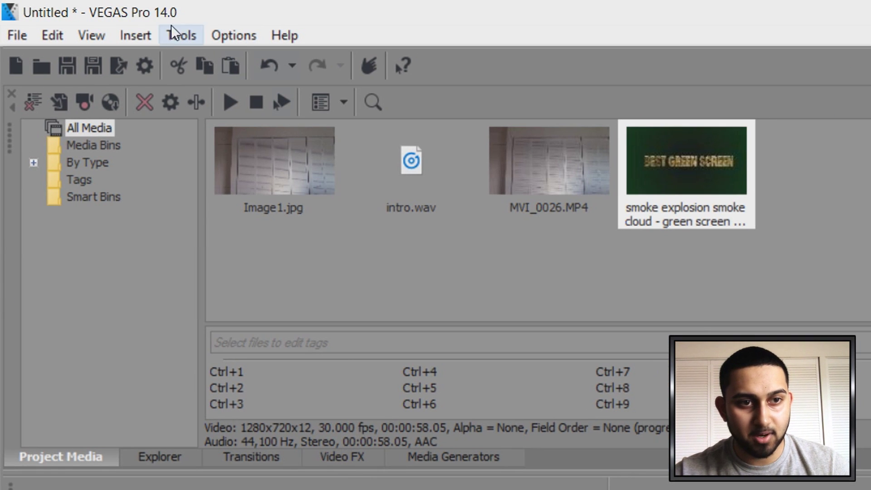
Step: Reset the VEGAS windows to the Default Layout
left_click(108, 42)
mouse_move(154, 123)
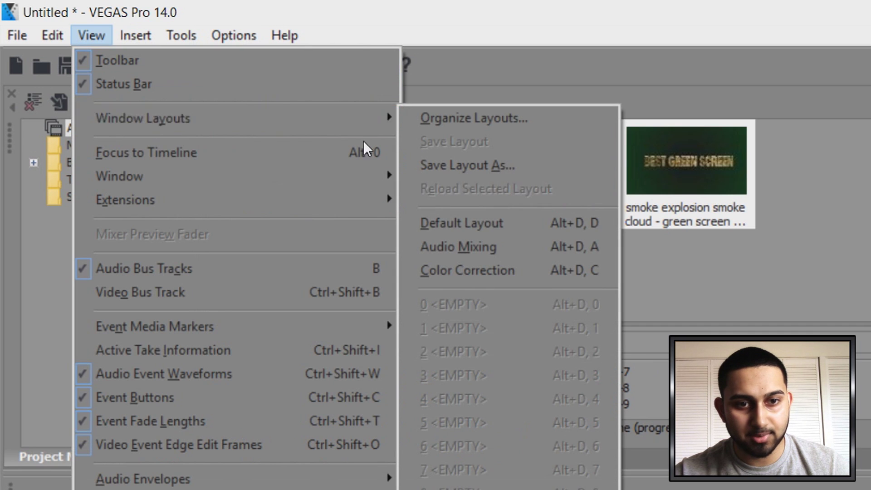
left_click(573, 225)
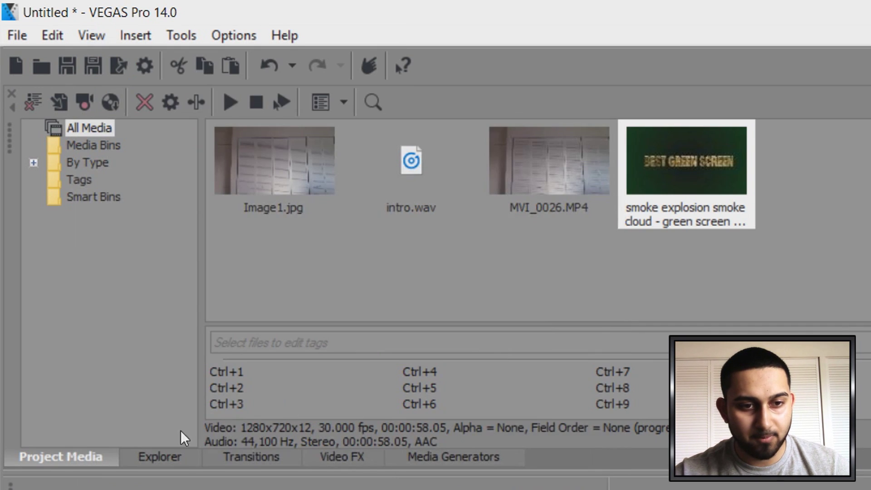
Step: Apply the Chroma Keyer's Pure Green Screen preset to the smoke clip
left_click(345, 456)
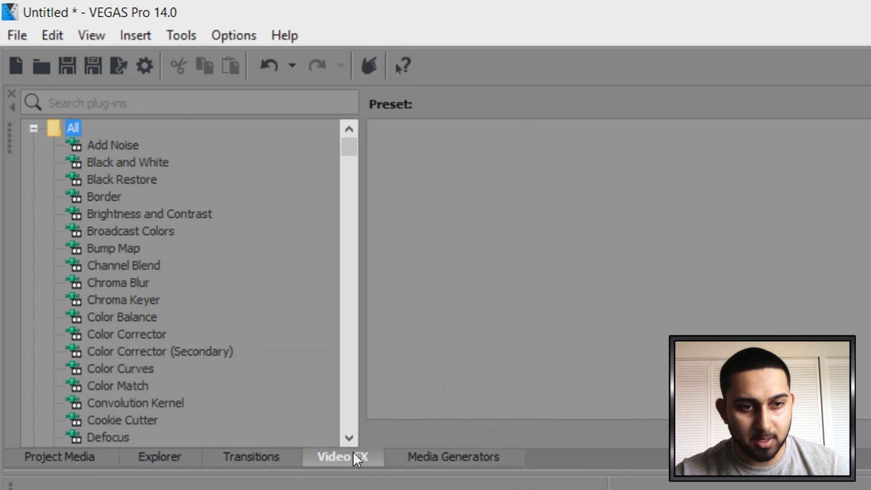
left_click(150, 302)
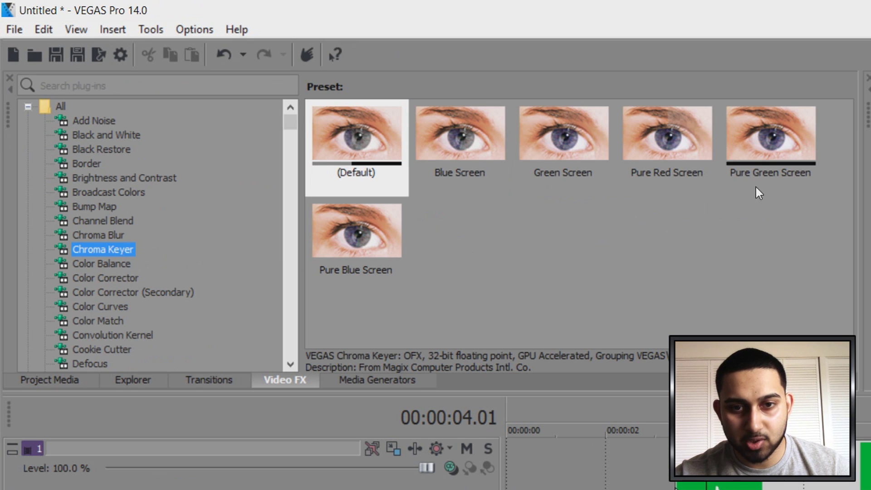
left_click(782, 150)
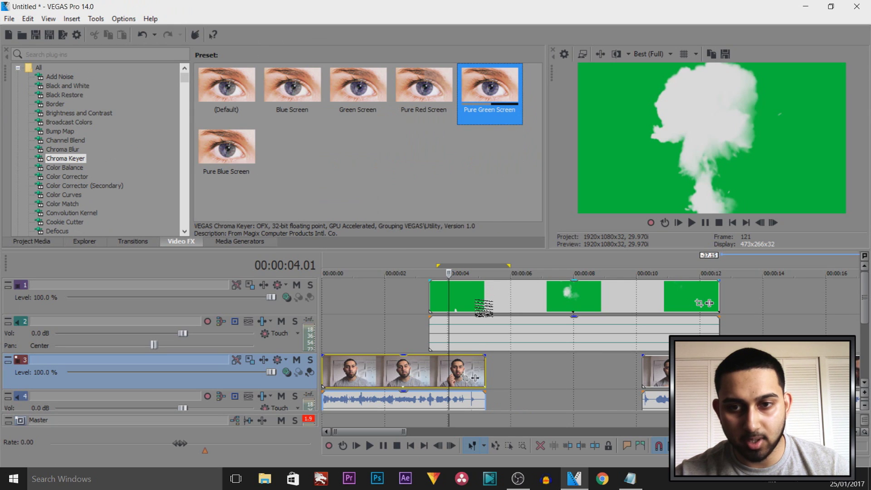
left_click_drag(489, 93, 477, 302)
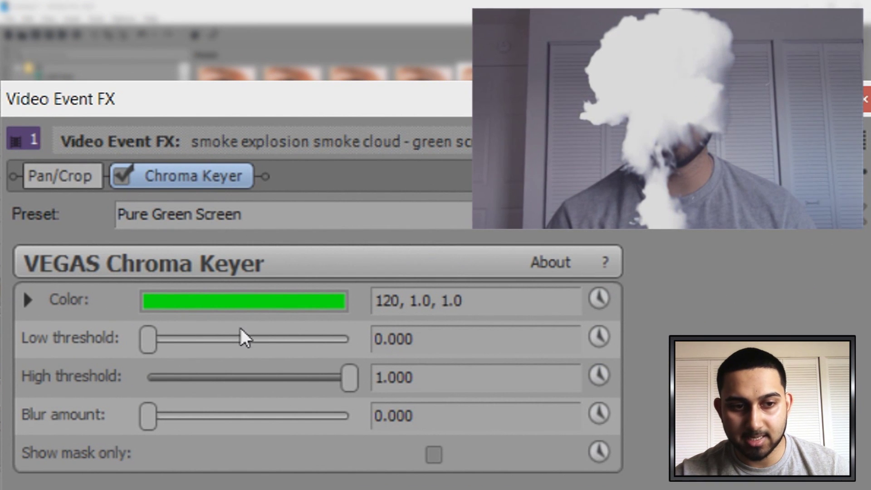
Step: Raise the Chroma Keyer low threshold to 0.776 and close the Video Event FX window
left_click_drag(151, 338, 209, 337)
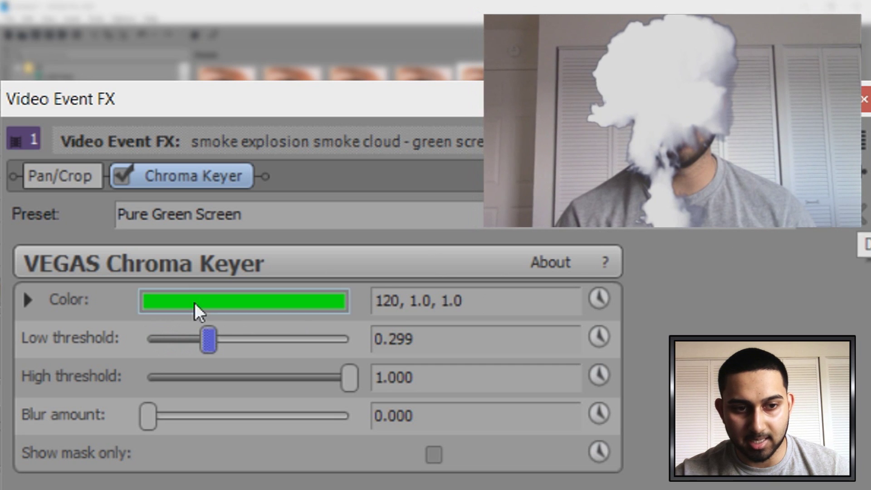
left_click_drag(214, 345, 311, 335)
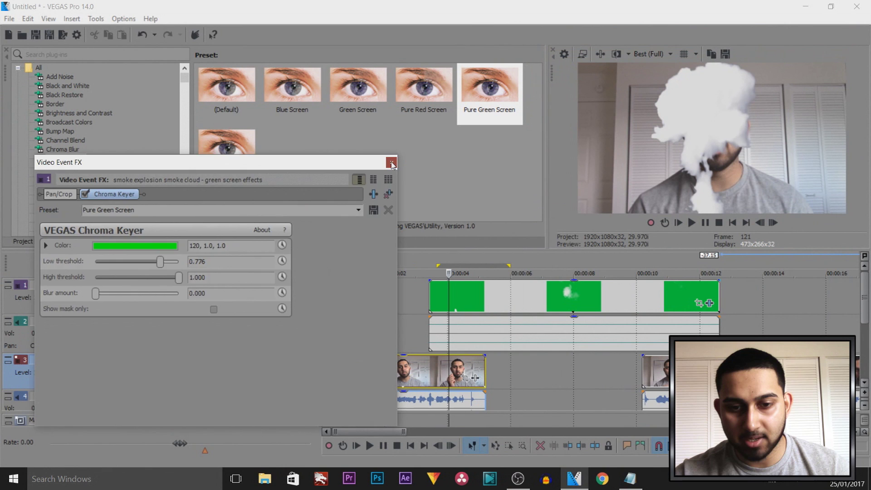
left_click(391, 162)
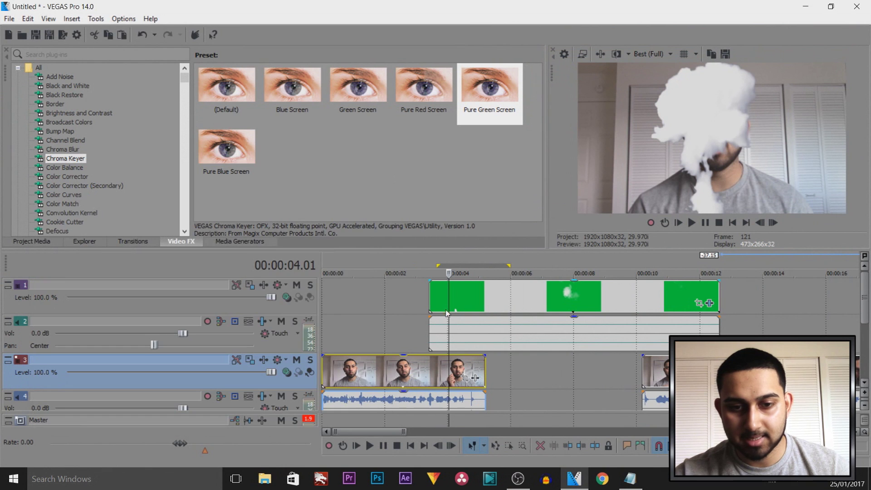
Step: Slide the smoke clip to start near 4.2 s, overlapping the first presenter clip's end
left_click_drag(450, 332, 550, 325)
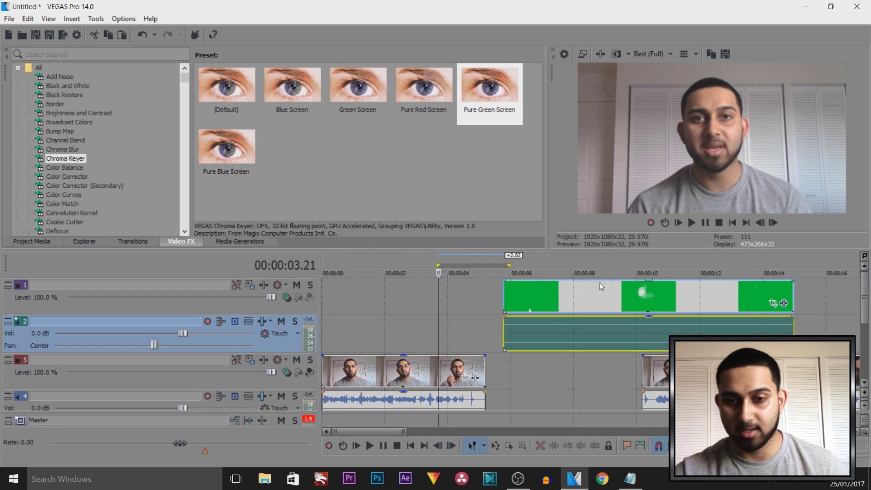
left_click_drag(438, 339, 472, 340)
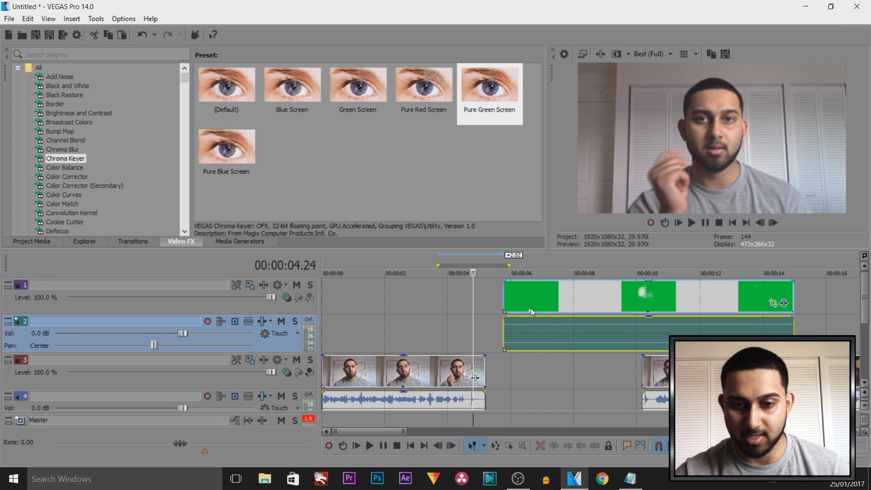
left_click_drag(616, 289, 586, 303)
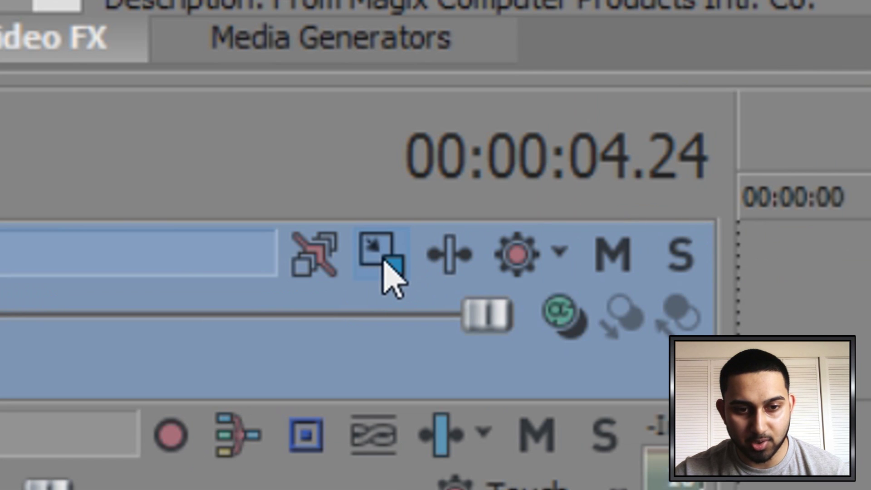
Step: In track 1's Track Motion, scale the smoke to 4,936.77 × 2,776.93, offset to X 105.66, Y -30.19
left_click(384, 260)
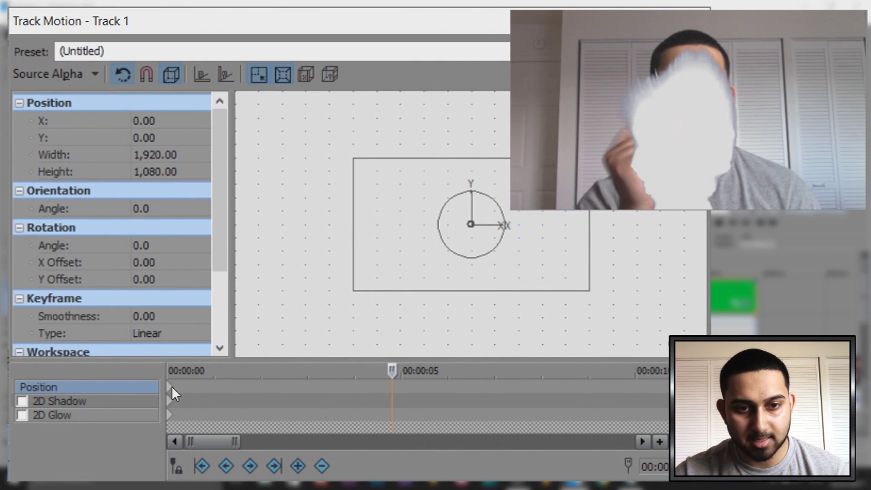
left_click_drag(590, 291, 694, 321)
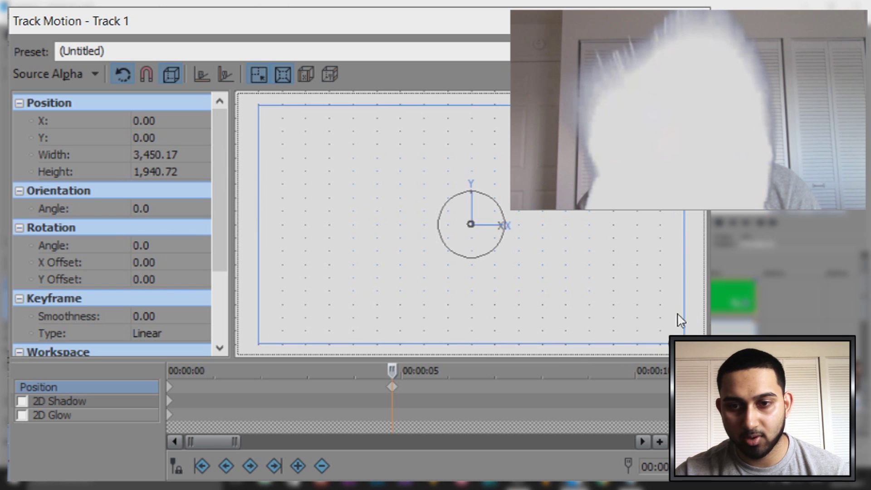
scroll(669, 313, "down", 3)
mouse_move(588, 296)
left_mouse_down()
mouse_move(611, 301)
mouse_move(581, 287)
left_mouse_up()
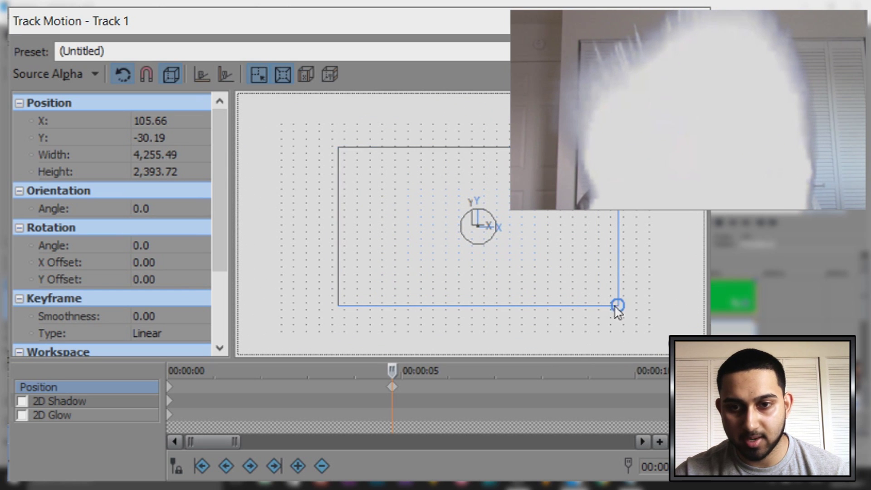
left_click_drag(618, 305, 641, 317)
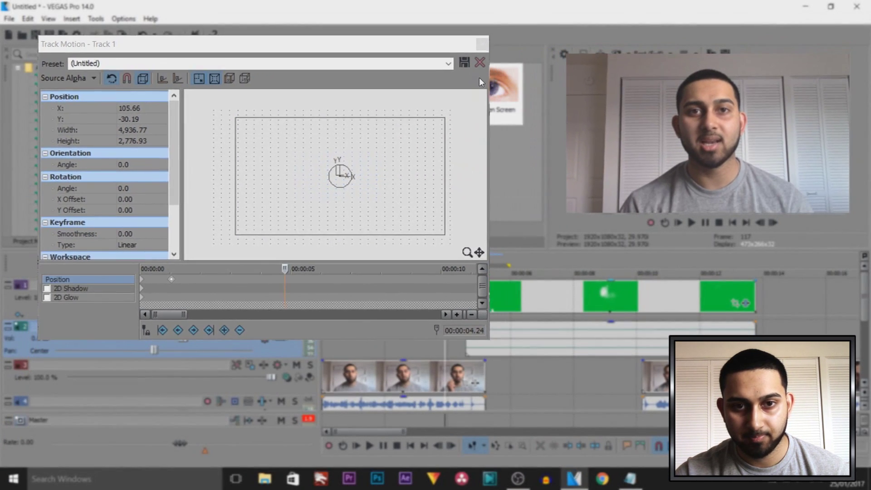
Step: Close Track Motion, preview playback, and scrub to 00:00:04.24 where smoke covers the presenter
left_click(438, 49)
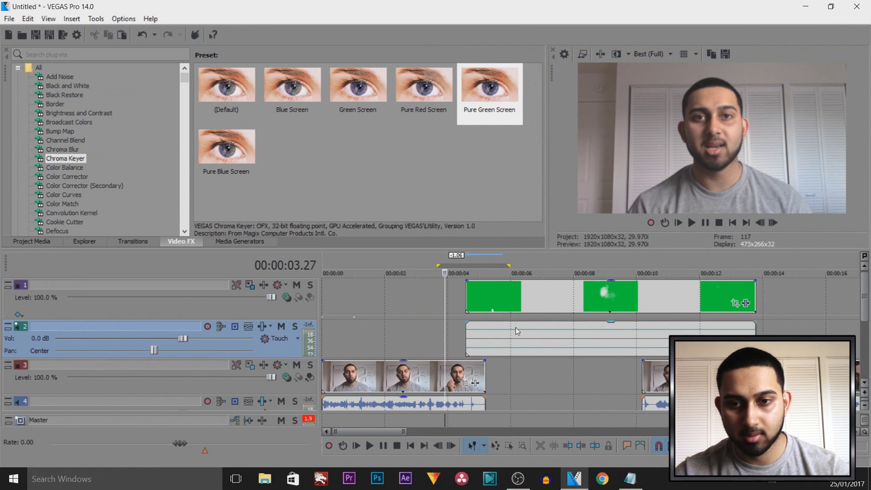
key("space")
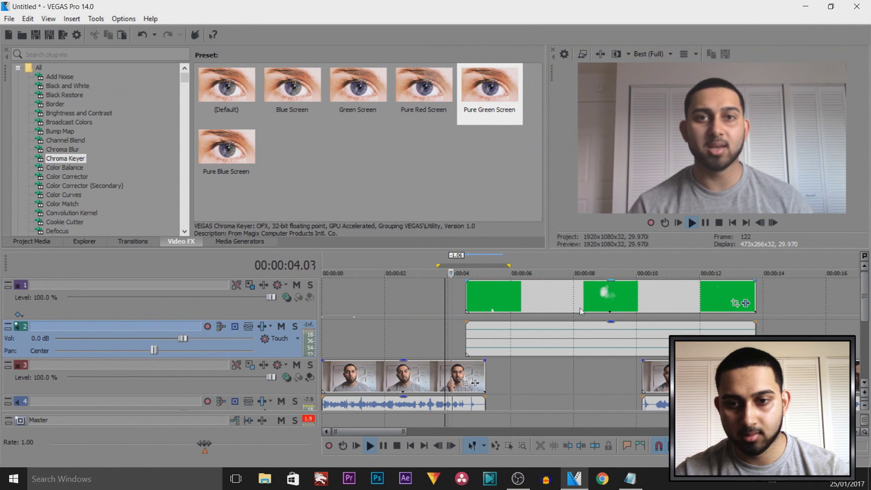
left_click(710, 223)
left_click(459, 343)
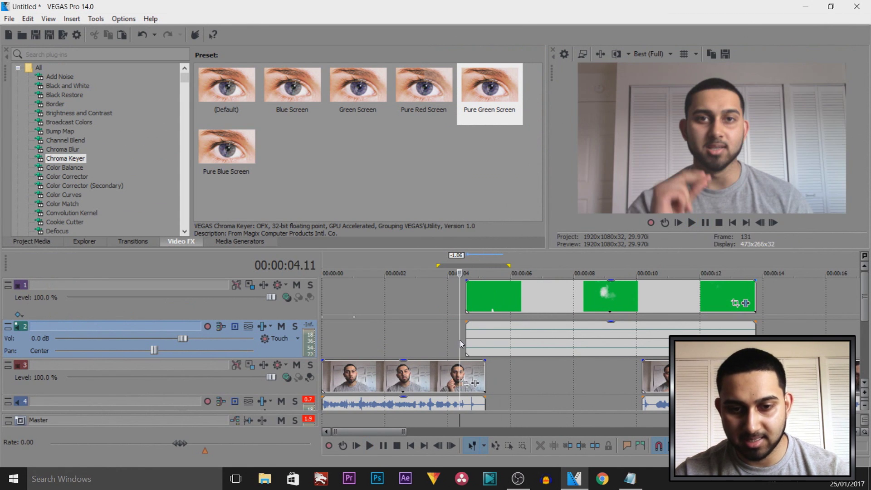
left_click_drag(460, 343, 473, 347)
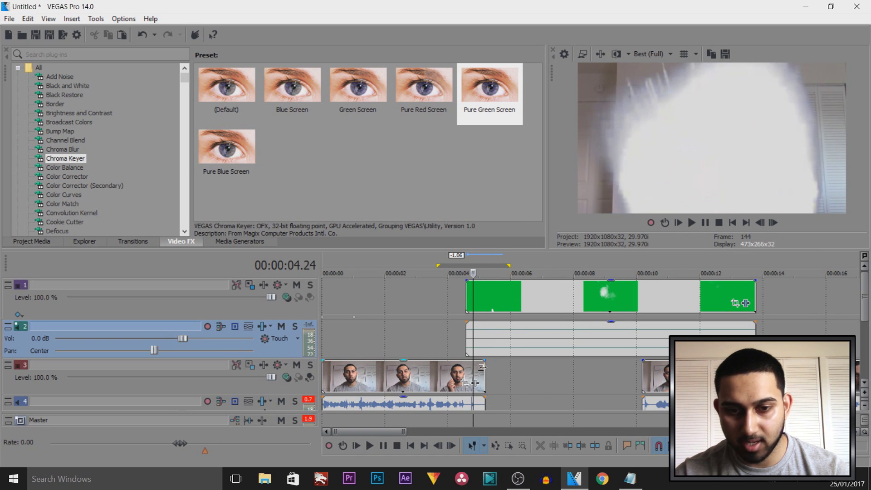
Step: Trim the first presenter clip's end to the playhead at 00:00:04.24
scroll(482, 366, "up", 3)
left_click(585, 377)
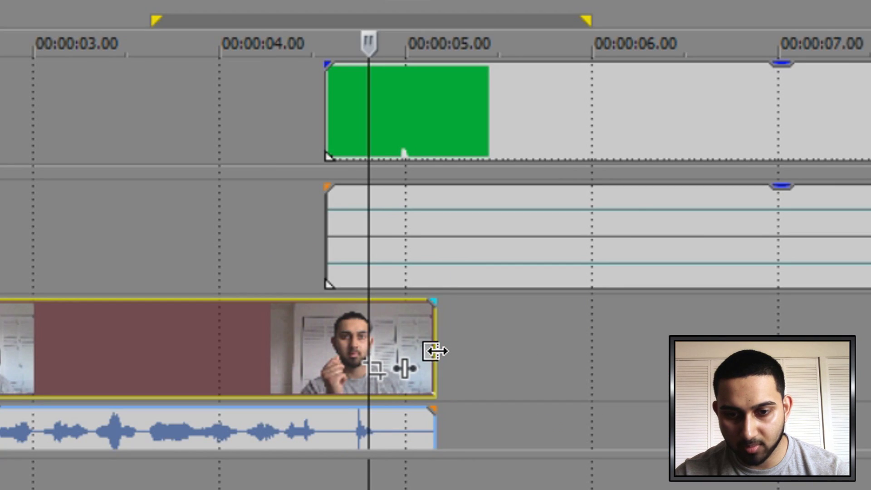
left_click_drag(436, 350, 369, 361)
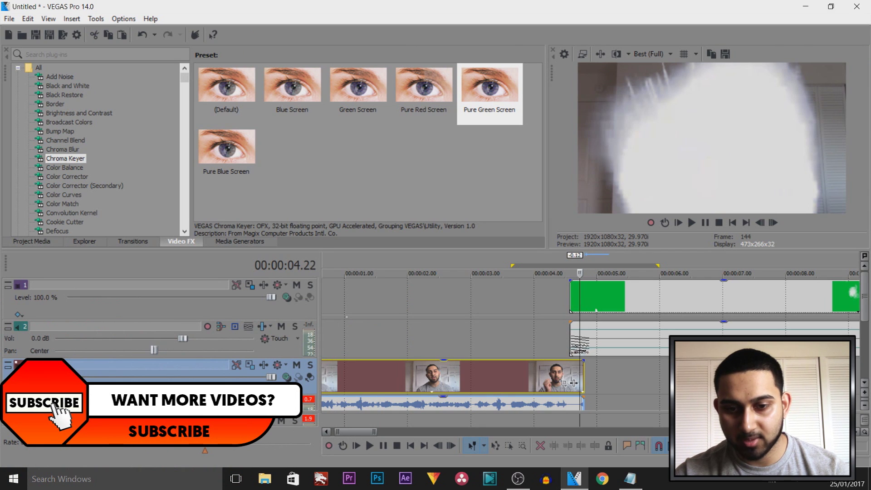
Step: Play the edit from about 2 seconds to check the cut, then jump to the clip's end
left_click(440, 335)
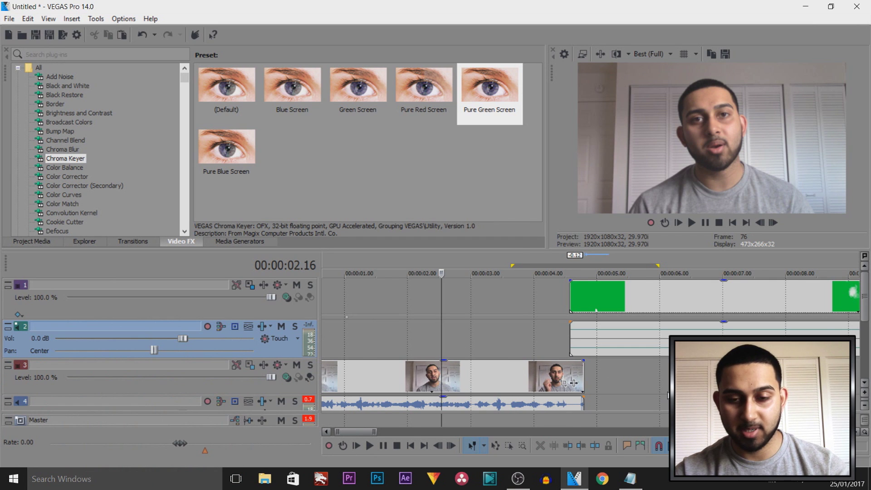
scroll(667, 394, "down", 2)
key("space")
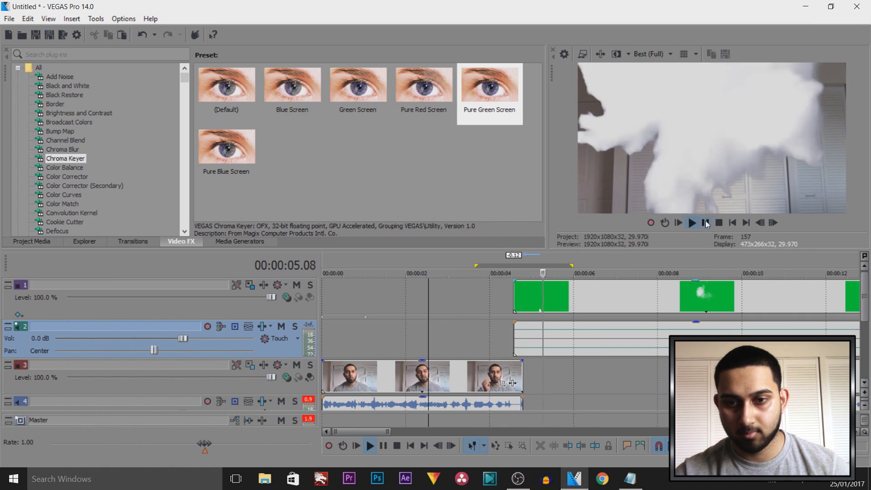
left_click(705, 222)
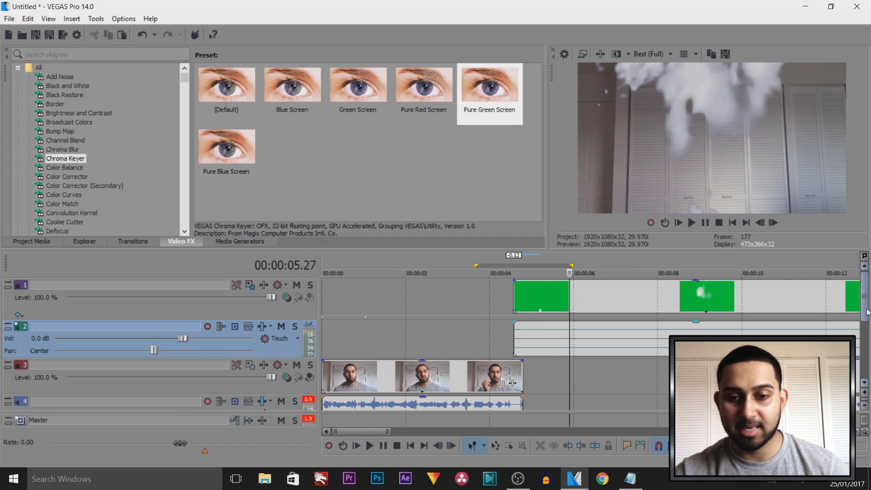
left_click(519, 407)
scroll(519, 408, "up", 5)
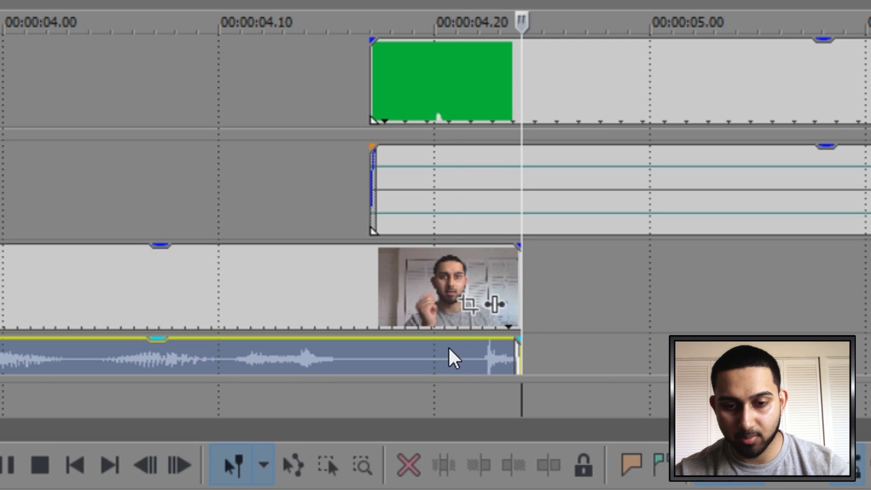
Step: Enlarge the audio track and drag the first clip's audio past the video end to about 5 seconds
key("Left")
key("Left")
key("Left")
left_click(432, 356)
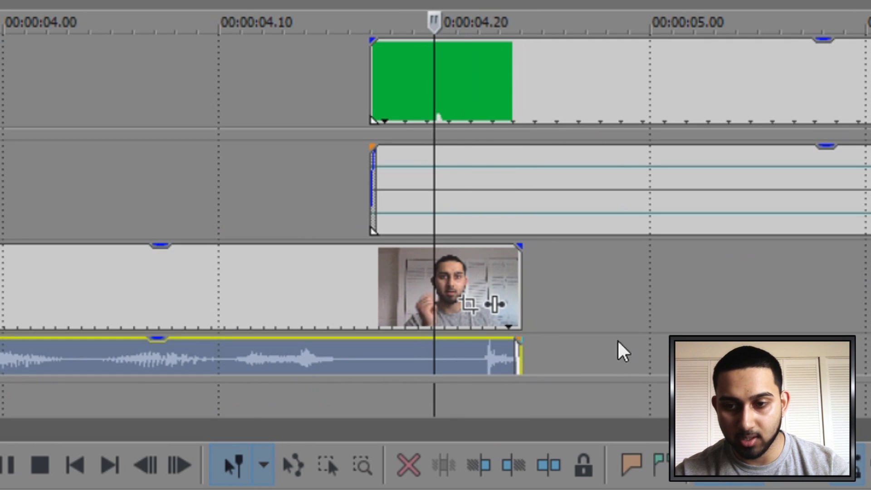
key("grave")
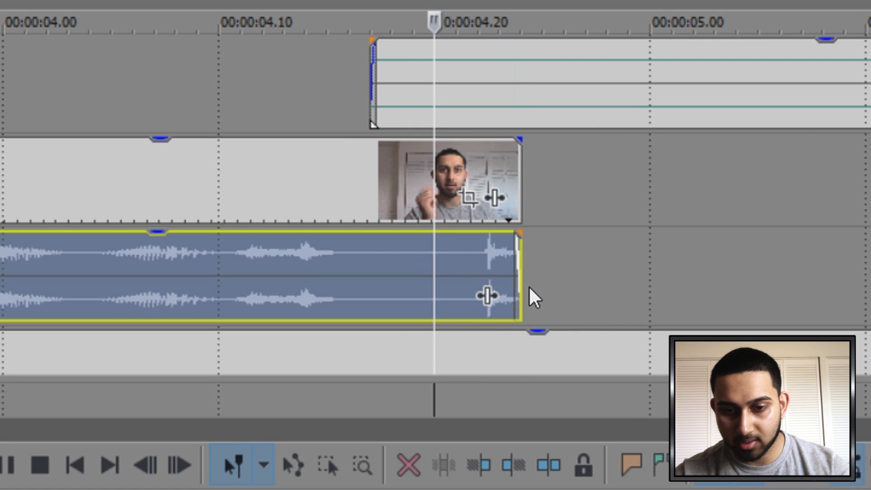
left_click(521, 286)
left_click_drag(517, 265, 694, 258)
Step: Play back the extended audio from just before the cut
scroll(409, 125, "down", 5)
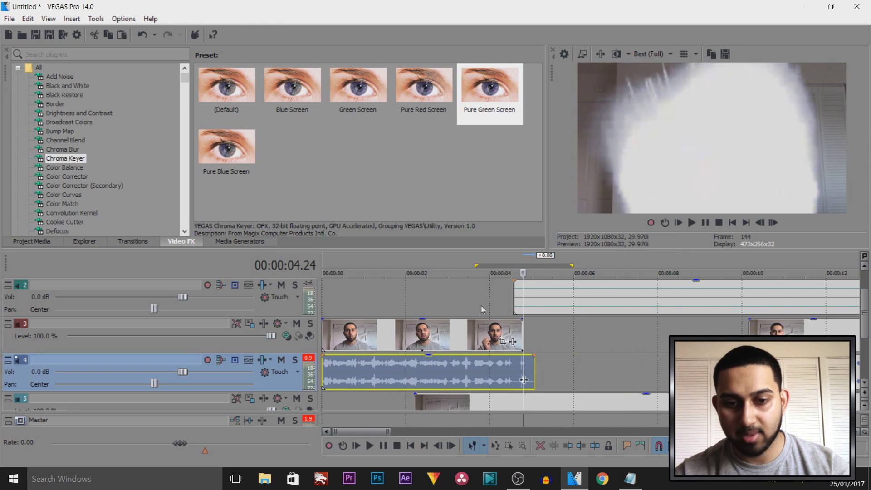
left_click(481, 306)
key("space")
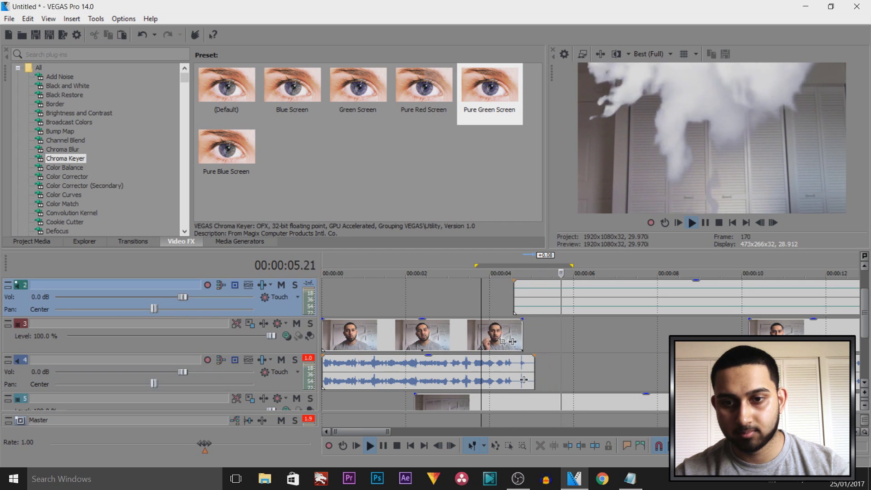
left_click(705, 222)
scroll(867, 317, "up", 1)
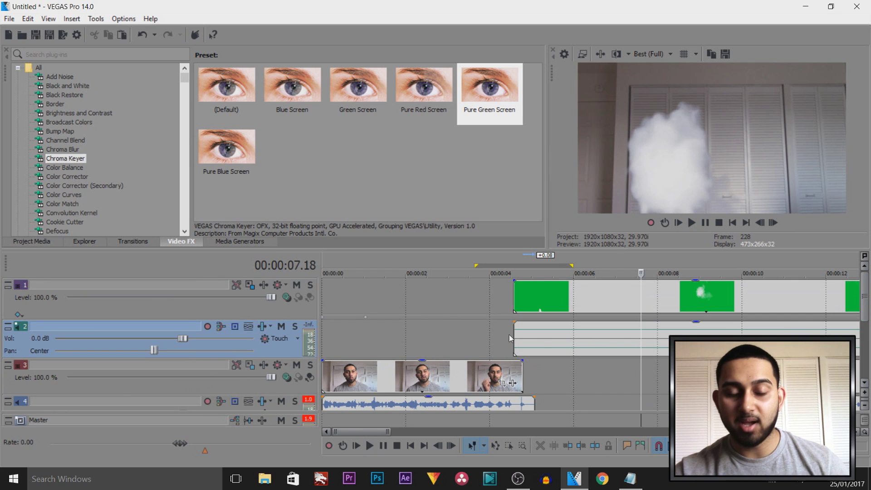
Step: Split the smoke clip and its audio at 5.48 s and shorten the smoke's end
left_click(497, 331)
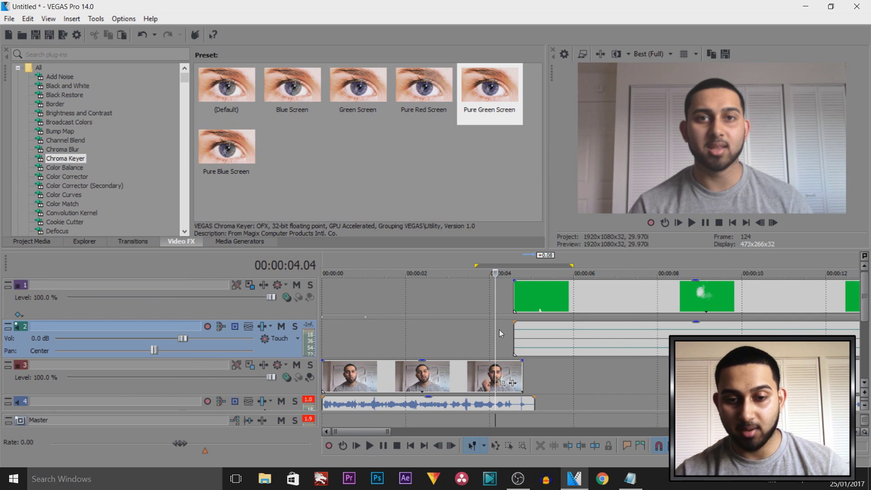
left_click(706, 223)
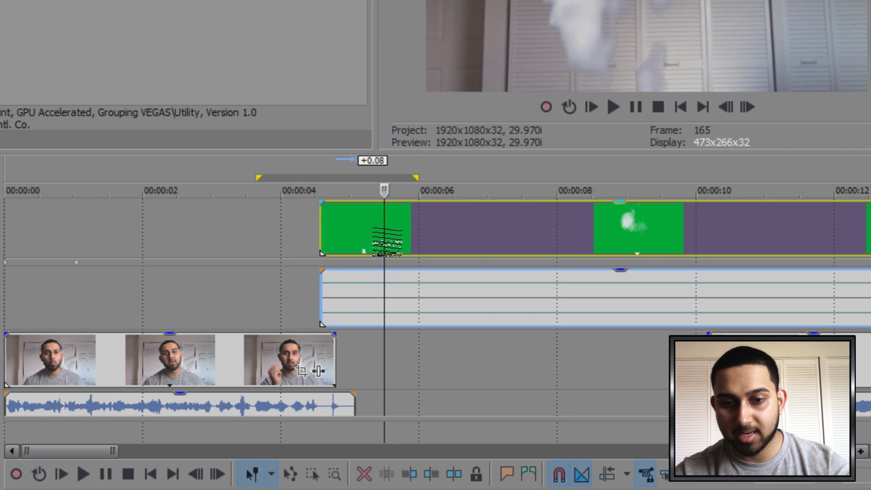
key("s")
scroll(389, 232, "down", 2)
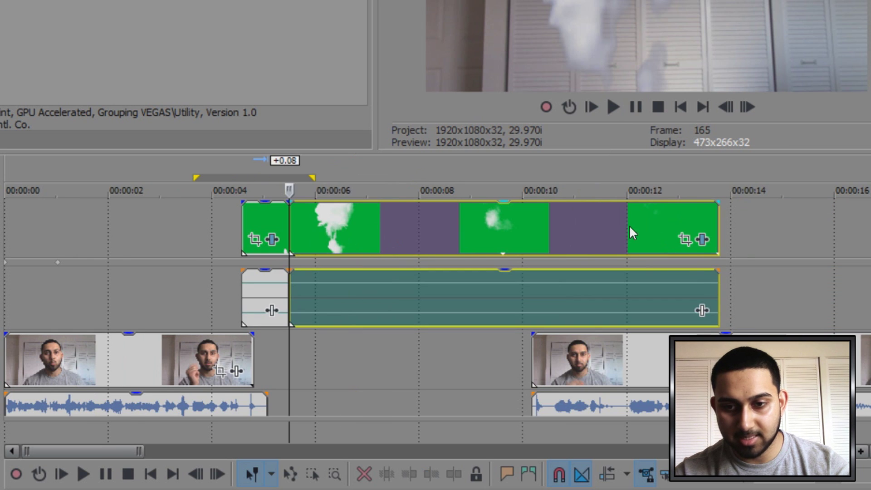
left_click_drag(718, 224, 390, 221)
Step: Preview the smoke section and trim the smoke clip's end to about 8.04 seconds
left_click(216, 218)
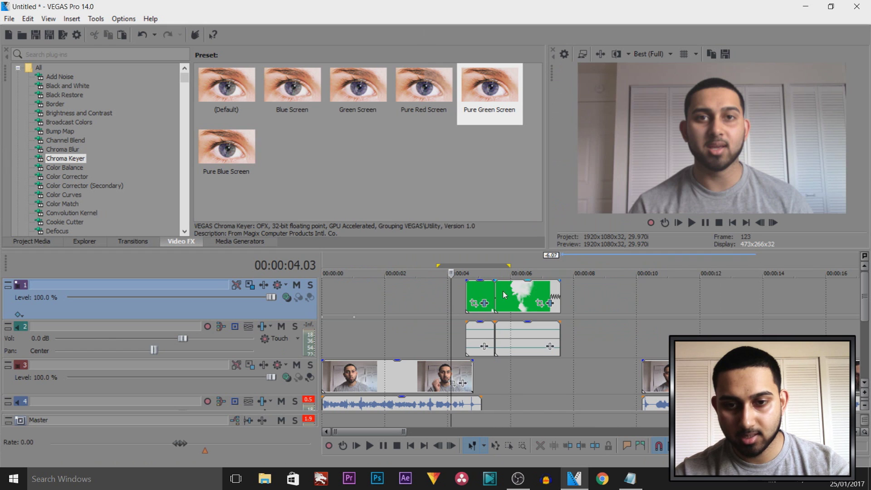
key("space")
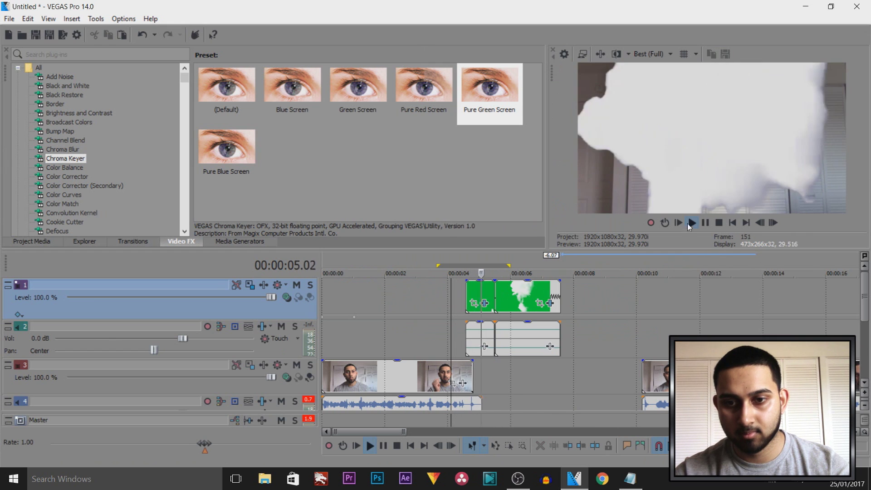
left_click(705, 222)
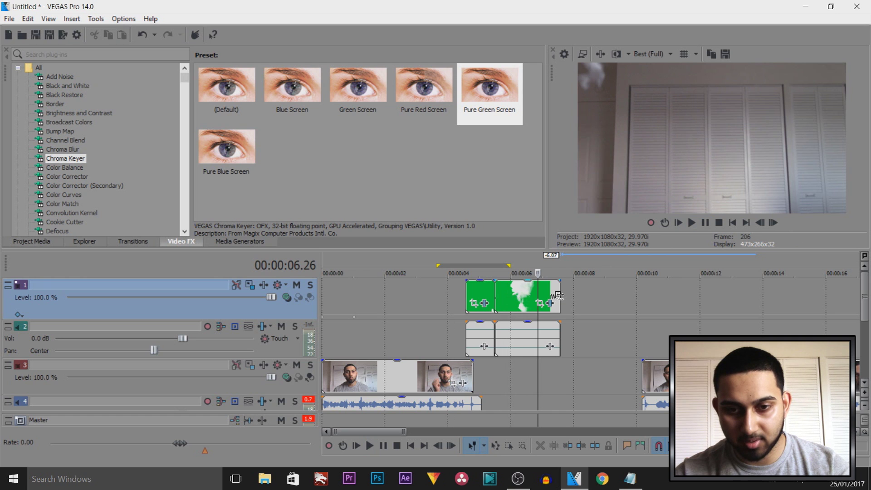
left_click_drag(558, 295, 595, 295)
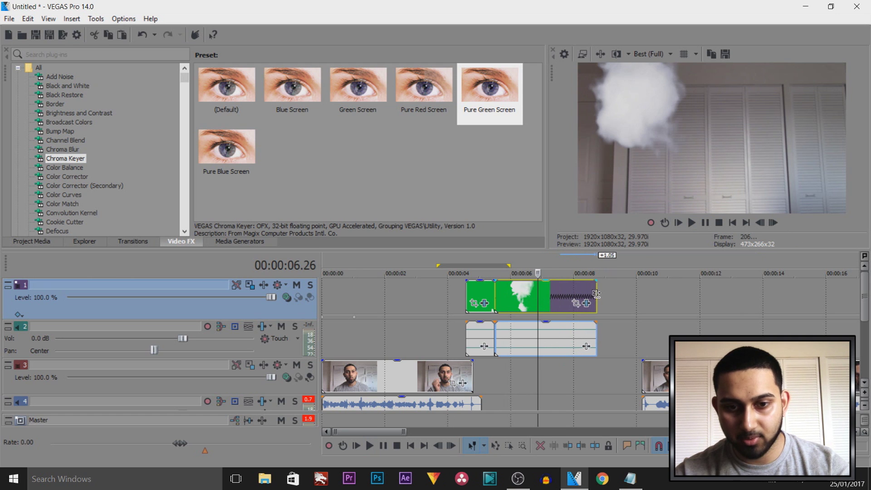
left_click(450, 342)
key("space")
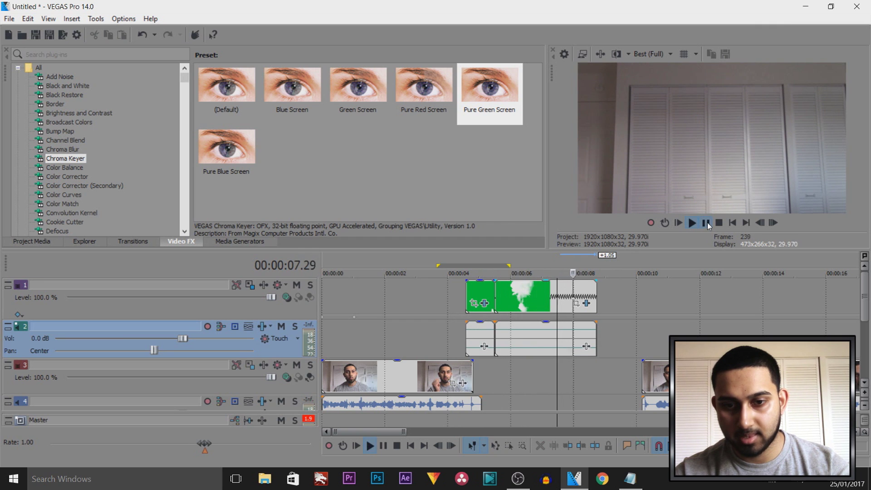
left_click(706, 223)
left_click_drag(596, 290, 576, 290)
Step: Paste a copy of both smoke clips and slide it to about 8.2 seconds
left_click_drag(865, 291, 865, 308)
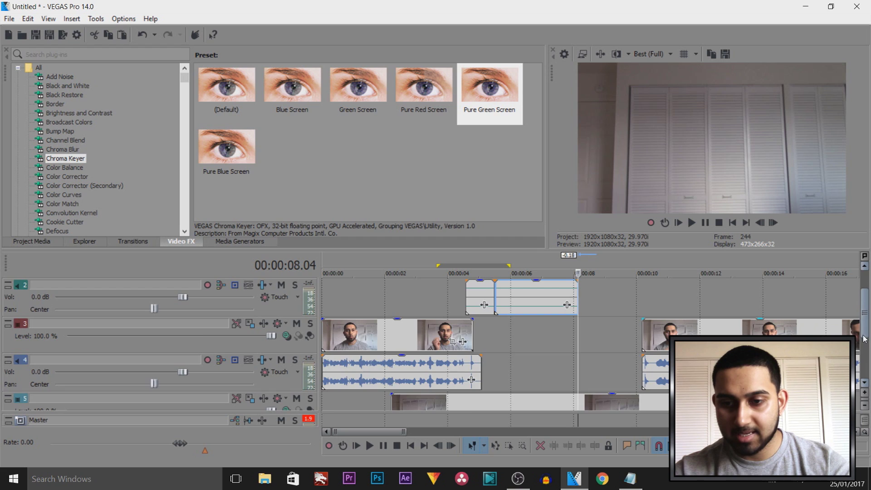
left_click_drag(866, 318, 867, 301)
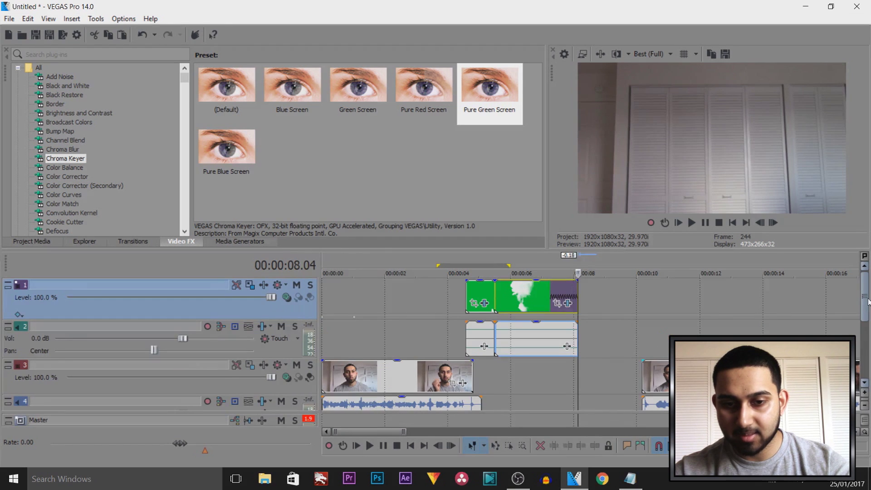
left_click(473, 293)
left_click(514, 294, "ctrl")
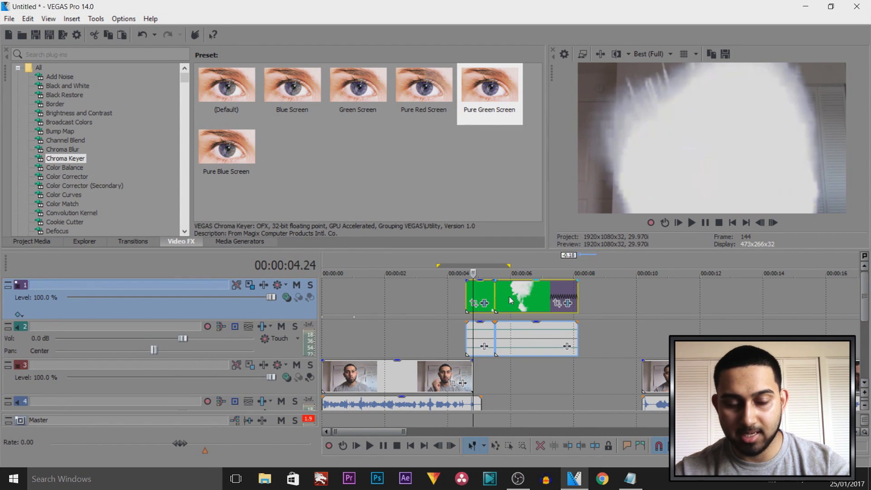
left_click(623, 305)
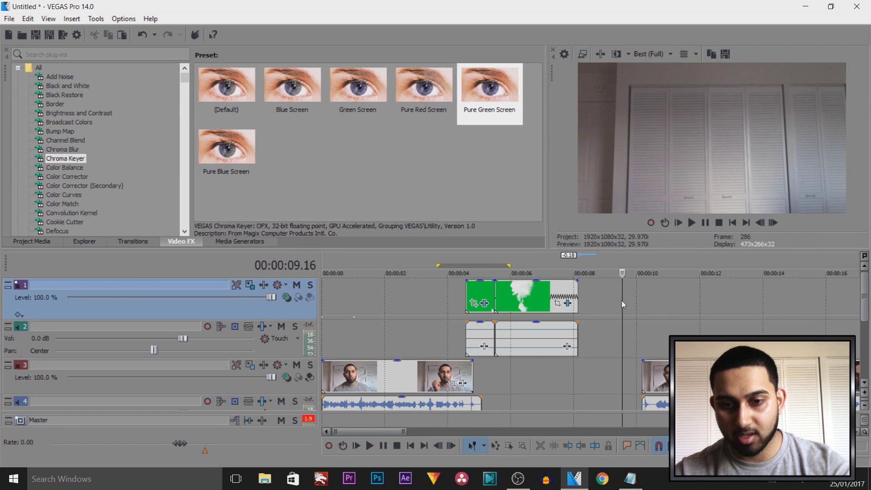
key("ctrl+v")
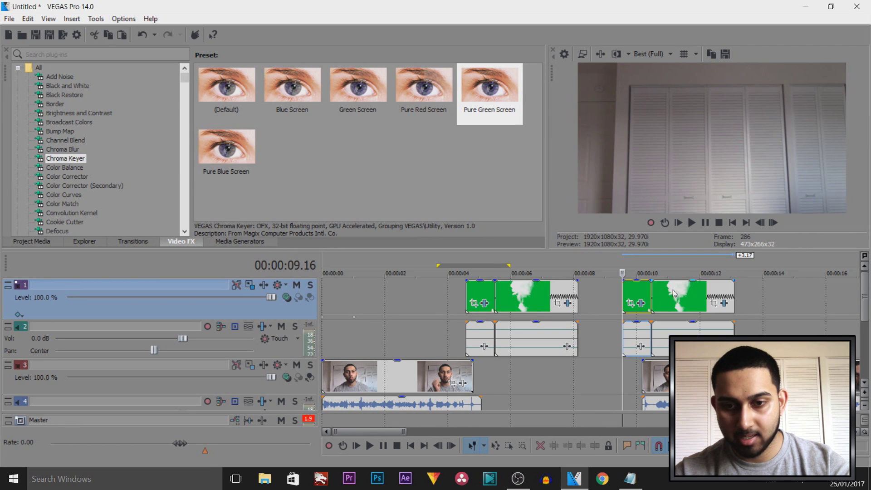
left_click_drag(695, 291, 666, 293)
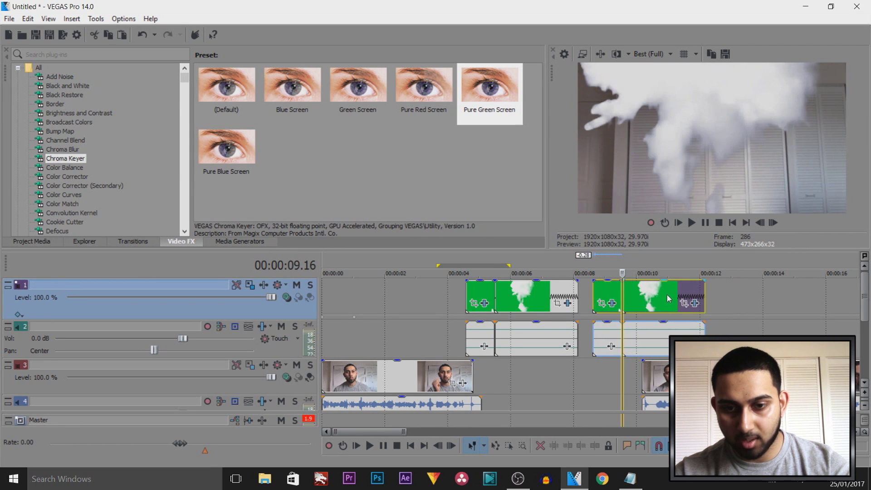
Step: Move the presenter's second clip and its audio to start at 00:00:08.25
scroll(867, 333, "down", 1)
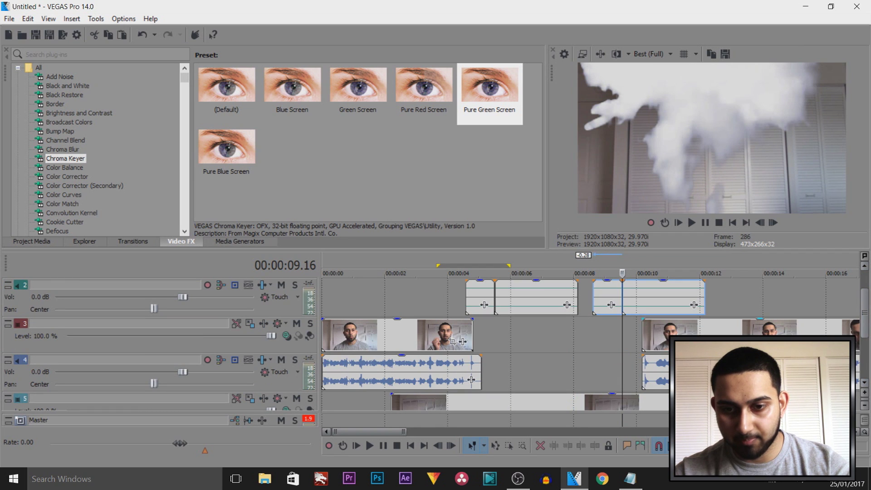
left_click(597, 336)
left_click(597, 368)
scroll(659, 350, "up", 4)
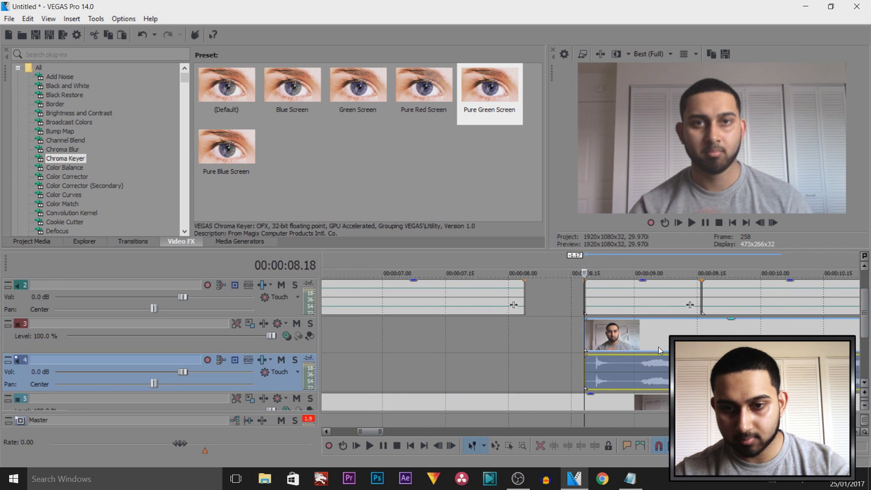
scroll(658, 348, "up", 2)
left_click(589, 336)
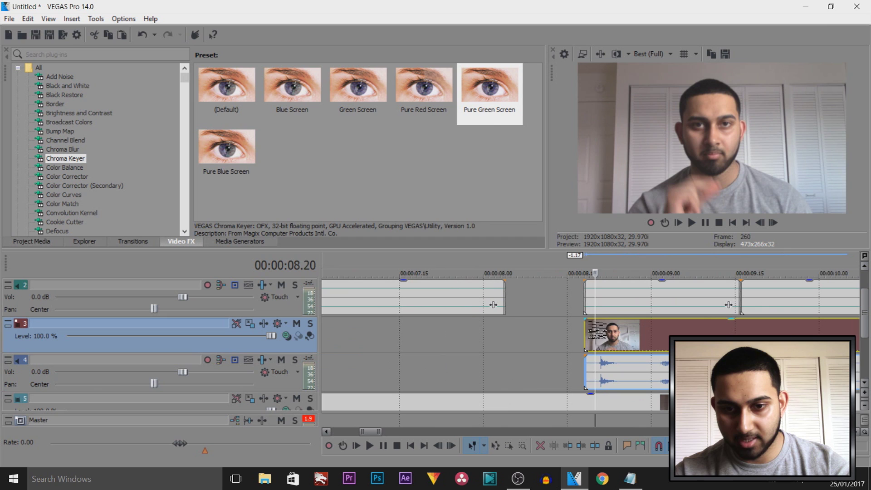
key("Right")
key("Right")
key("Right")
key("Right")
key("Right")
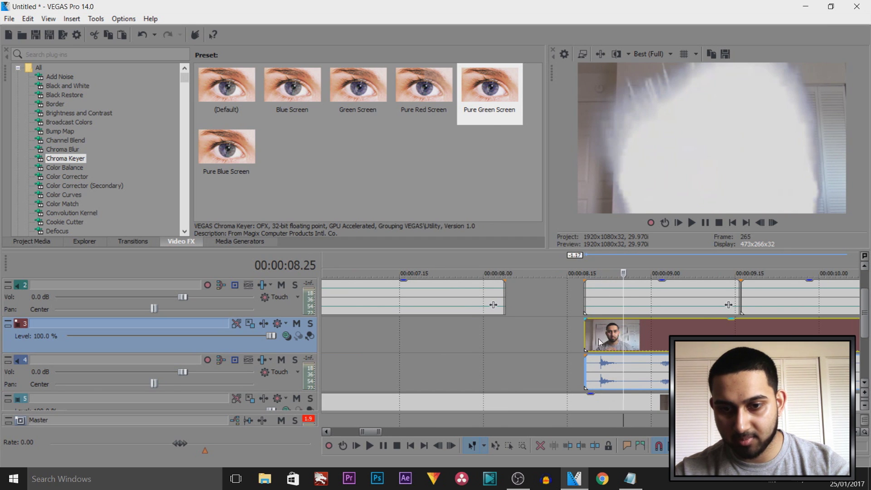
left_click_drag(598, 341, 637, 344)
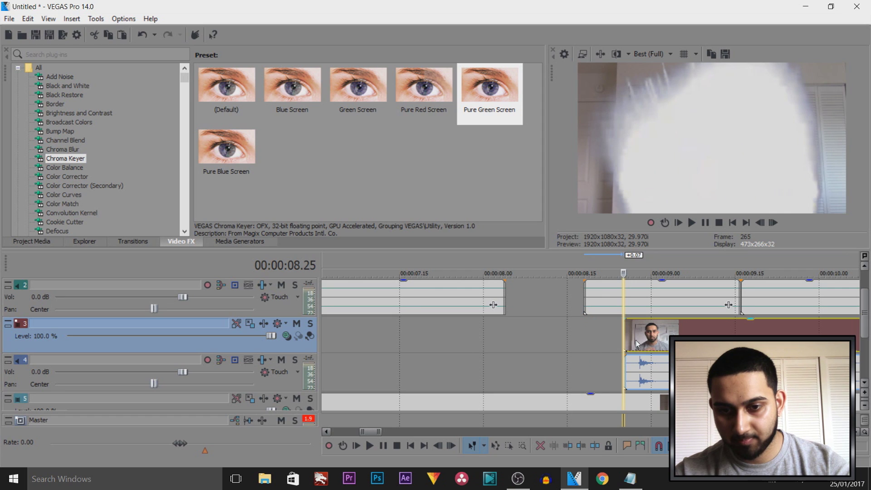
scroll(590, 347, "down", 2)
left_click(463, 342)
scroll(477, 344, "down", 2)
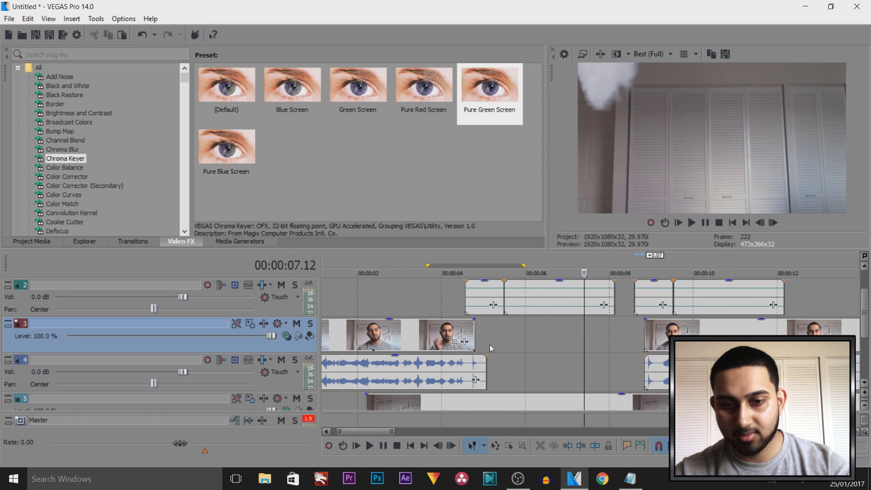
key("space")
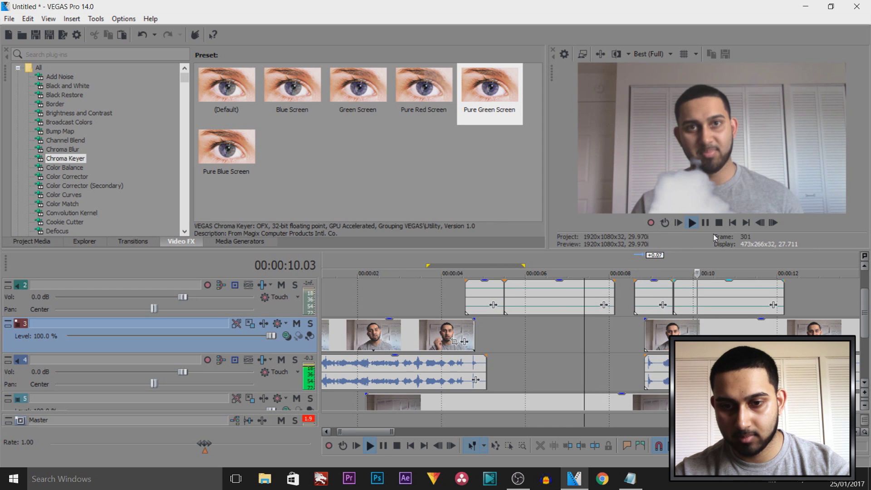
key("space")
scroll(590, 345, "up", 4)
key("space")
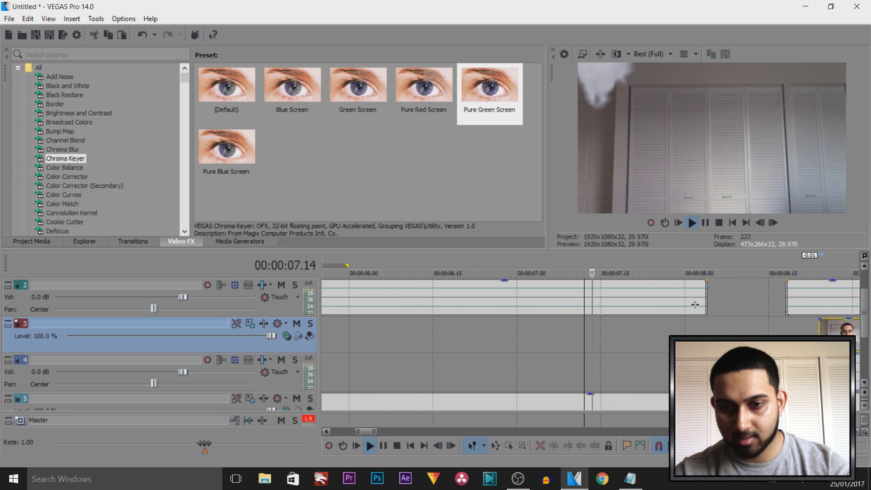
scroll(734, 305, "down", 5)
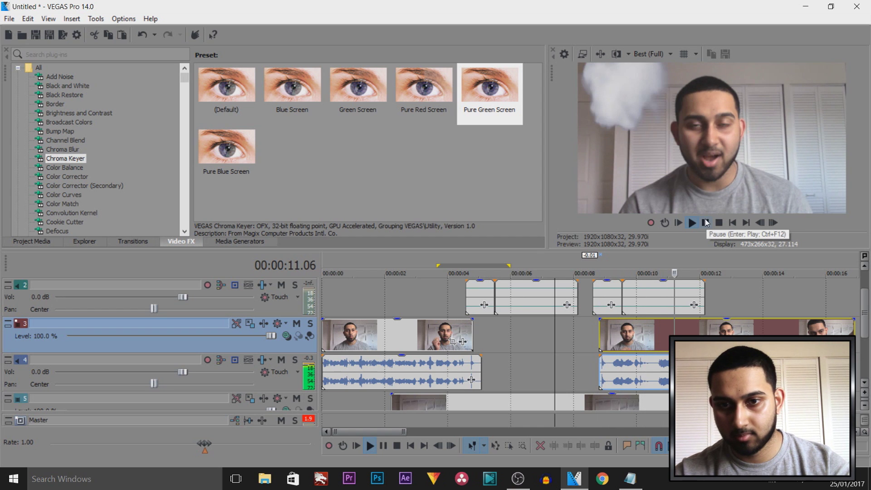
left_click(706, 222)
scroll(864, 295, "down", 2)
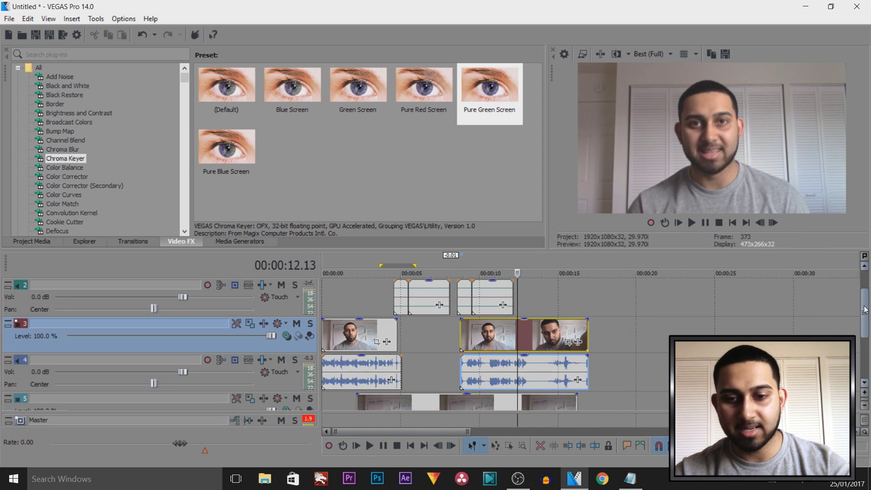
scroll(864, 296, "up", 1)
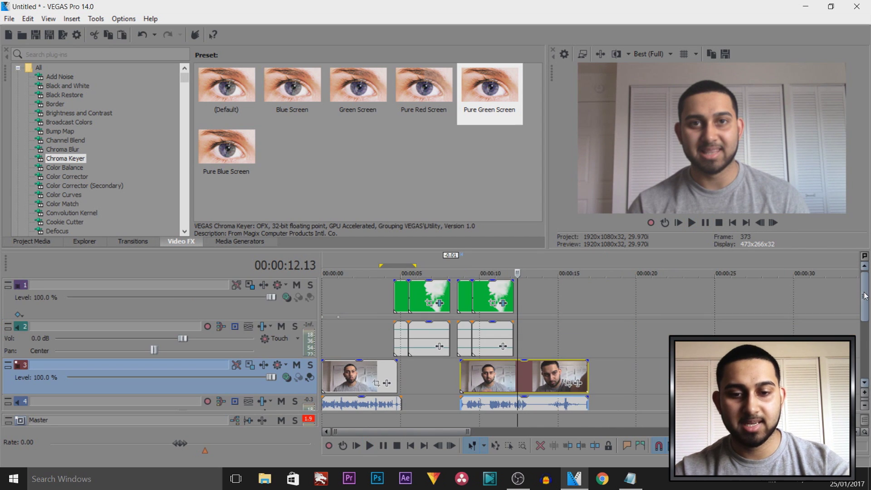
left_click(373, 340)
key("space")
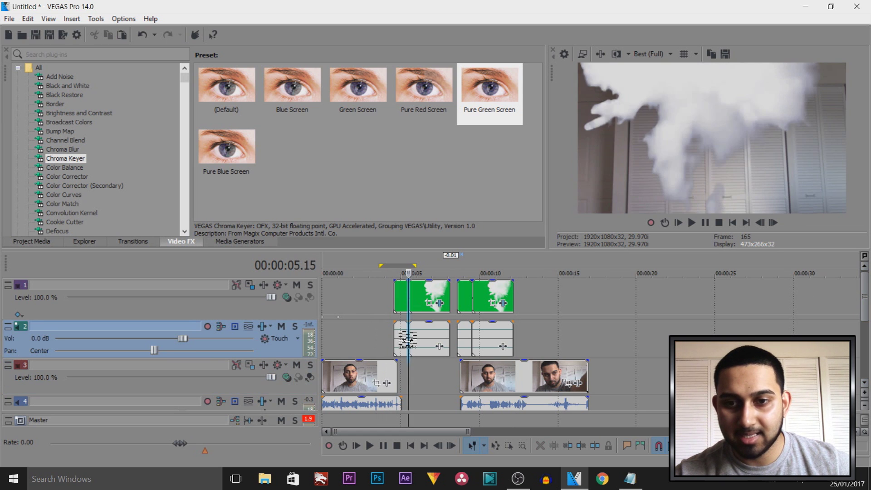